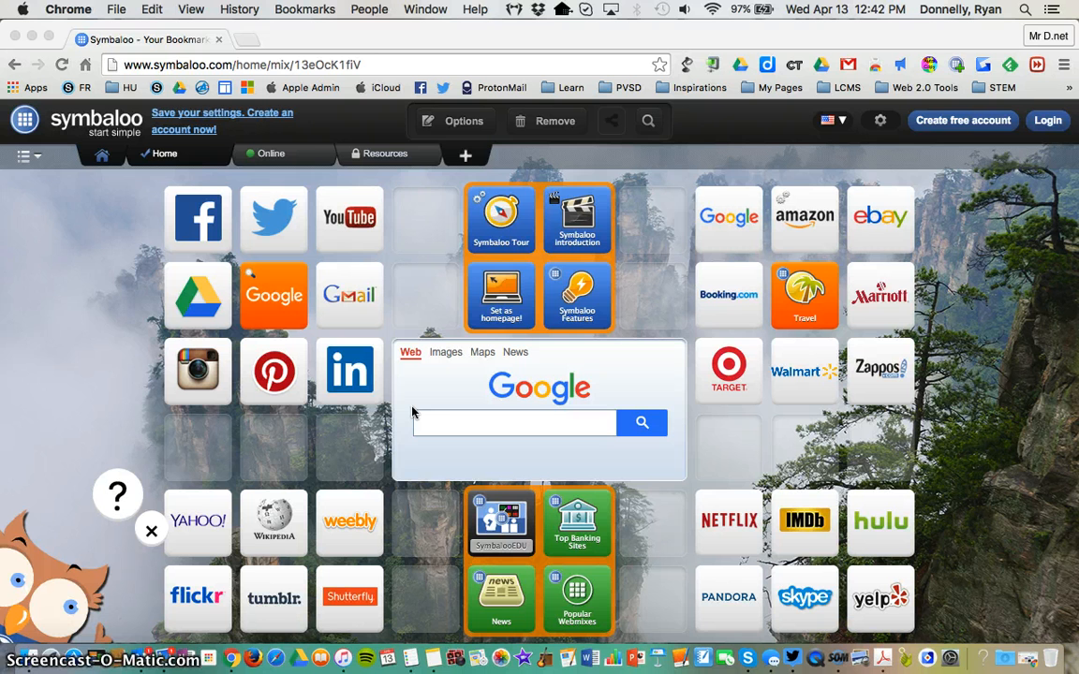
Step: Log in to Symbaloo with the Google account
left_click(1049, 130)
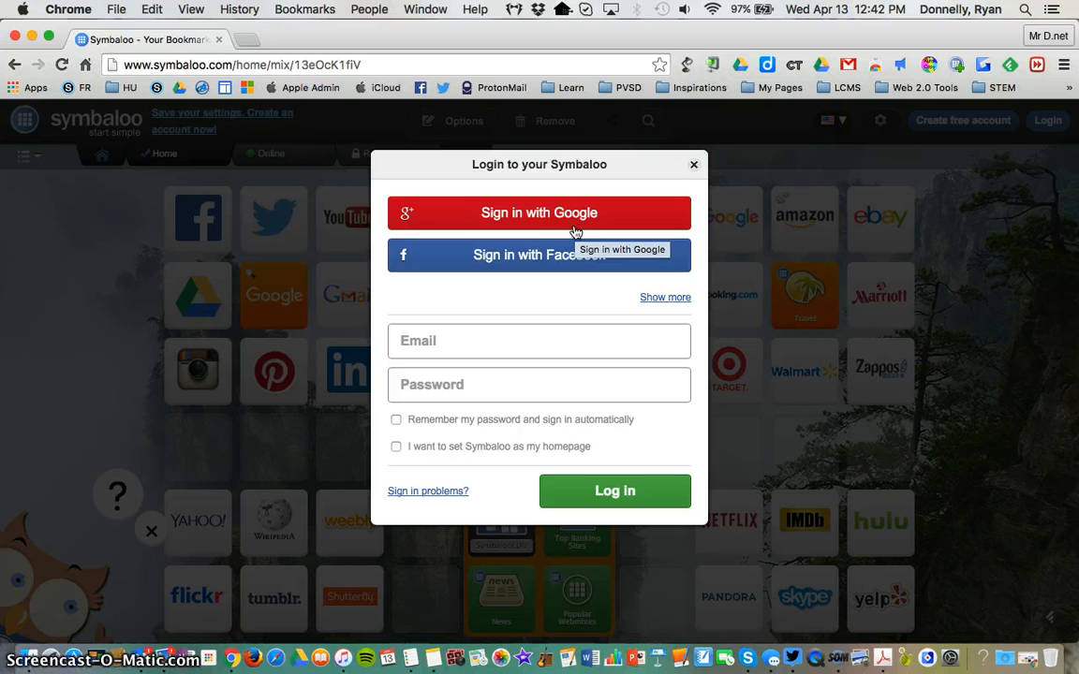
left_click(574, 226)
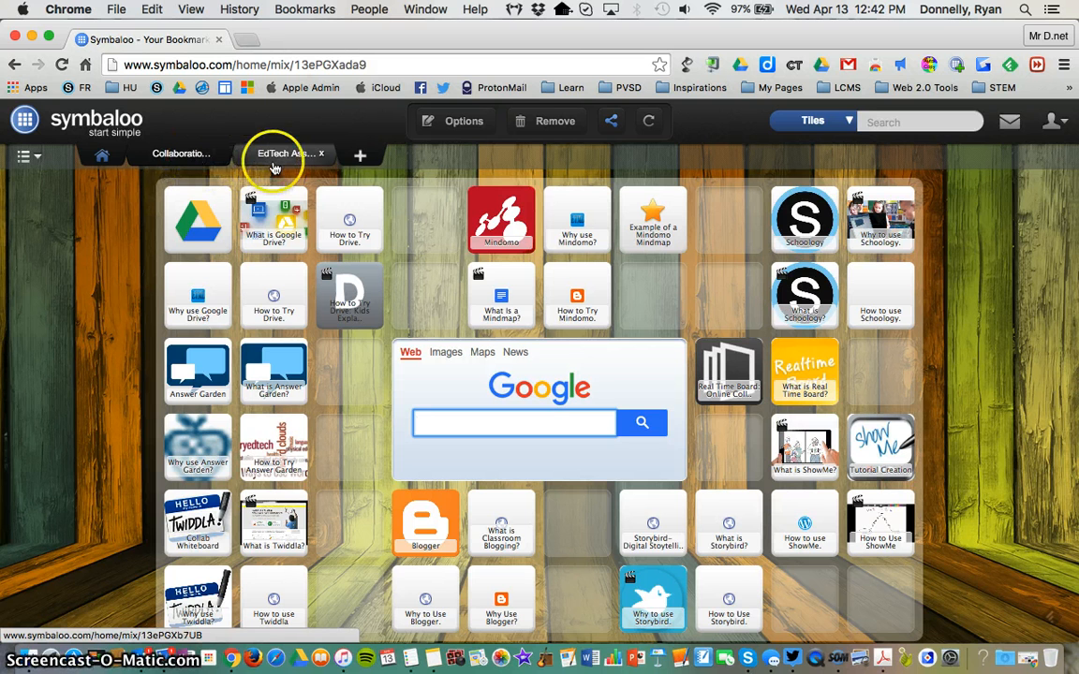
Step: Add an empty webmix named Test
left_click(361, 155)
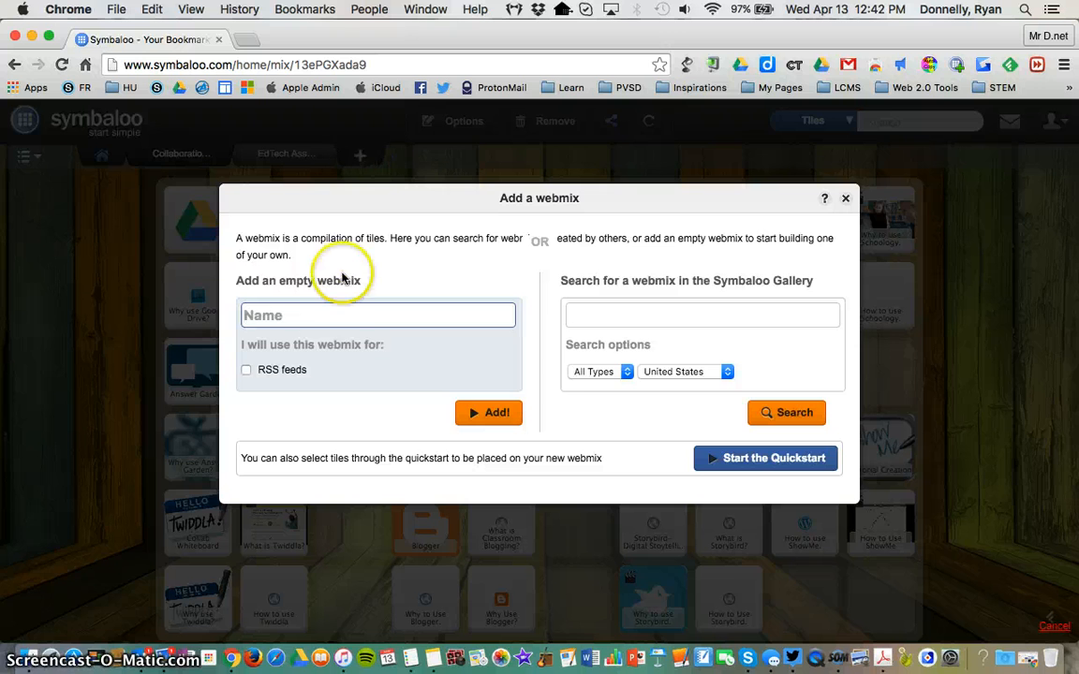
type("Te")
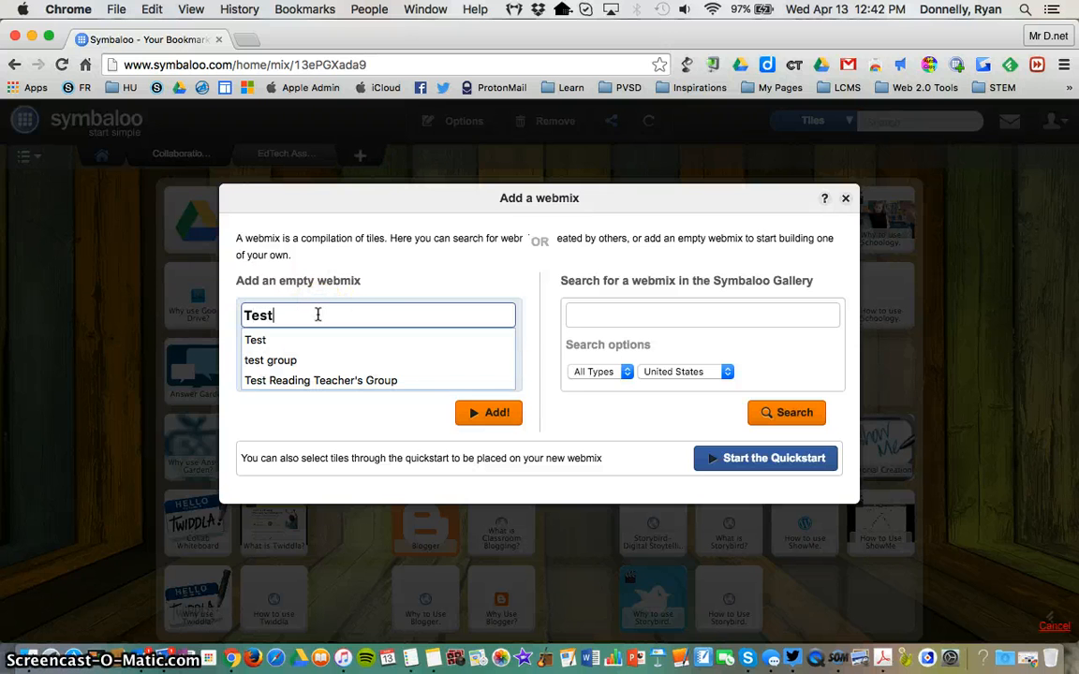
type("st")
left_click(461, 414)
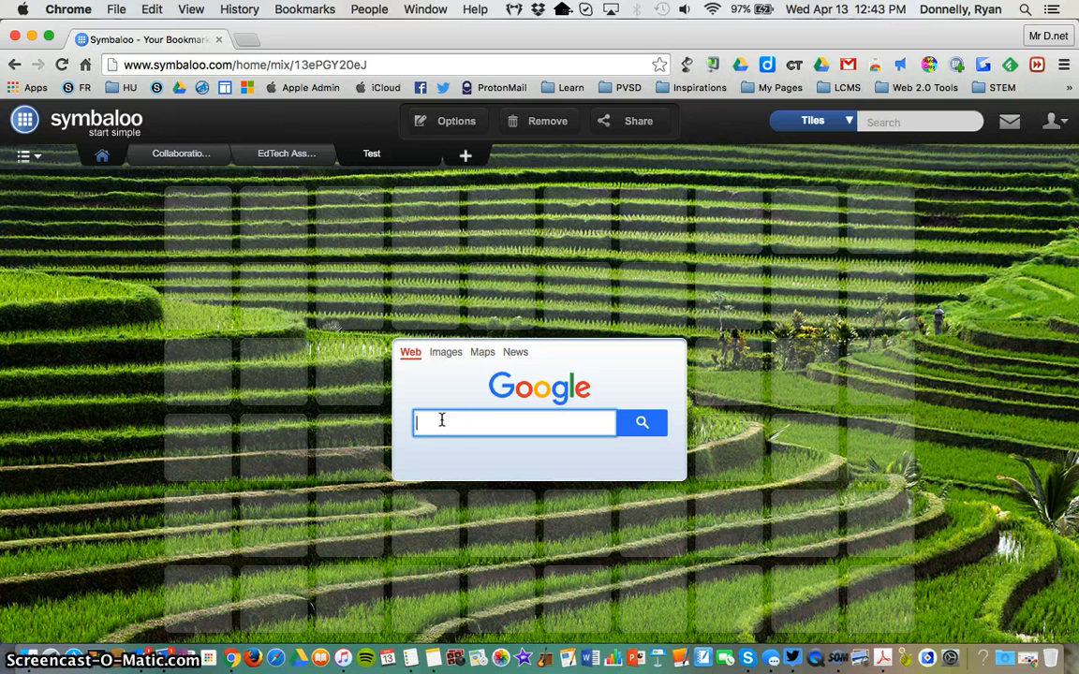
Step: Start creating a tile in the fourth slot of the first row and give it a teal colour
mouse_move(422, 231)
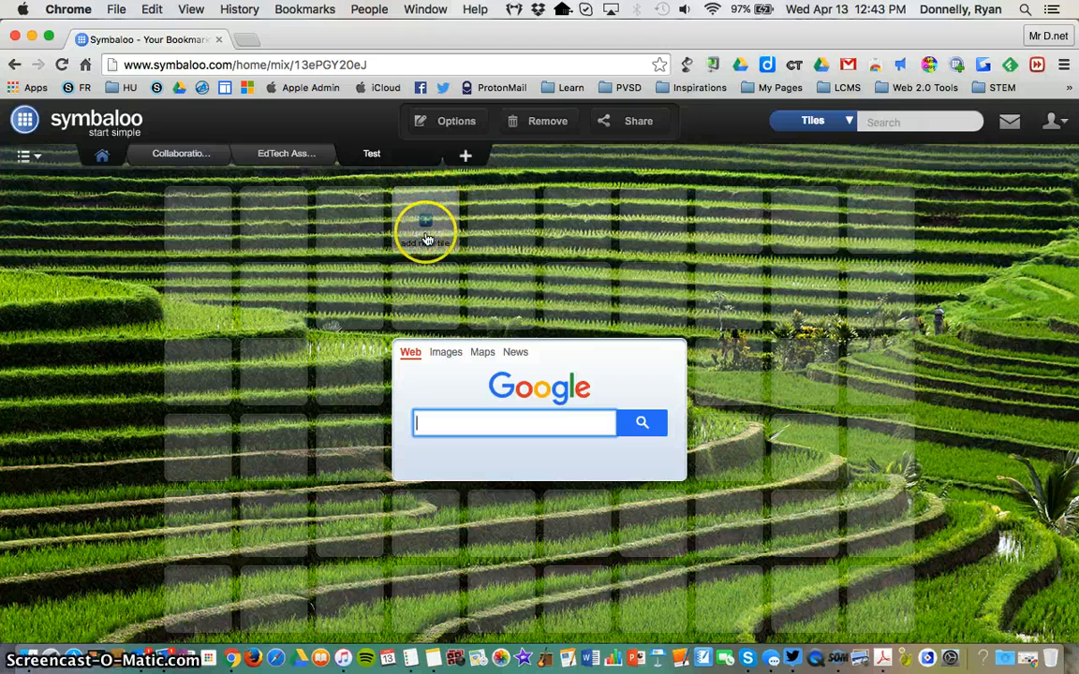
left_click(426, 227)
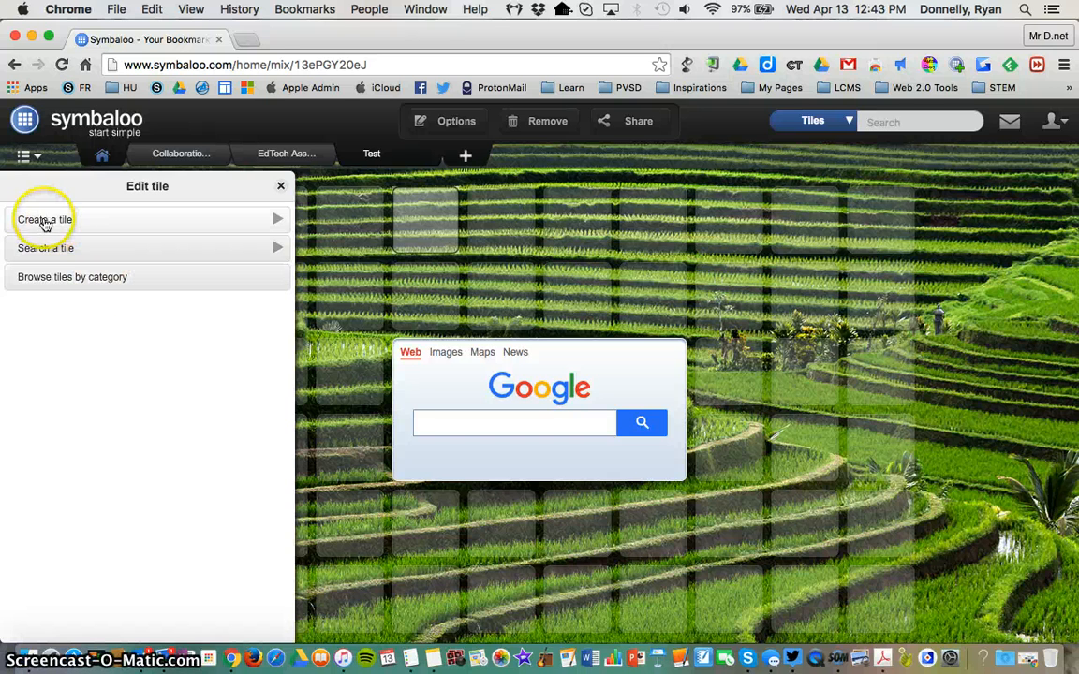
left_click(81, 225)
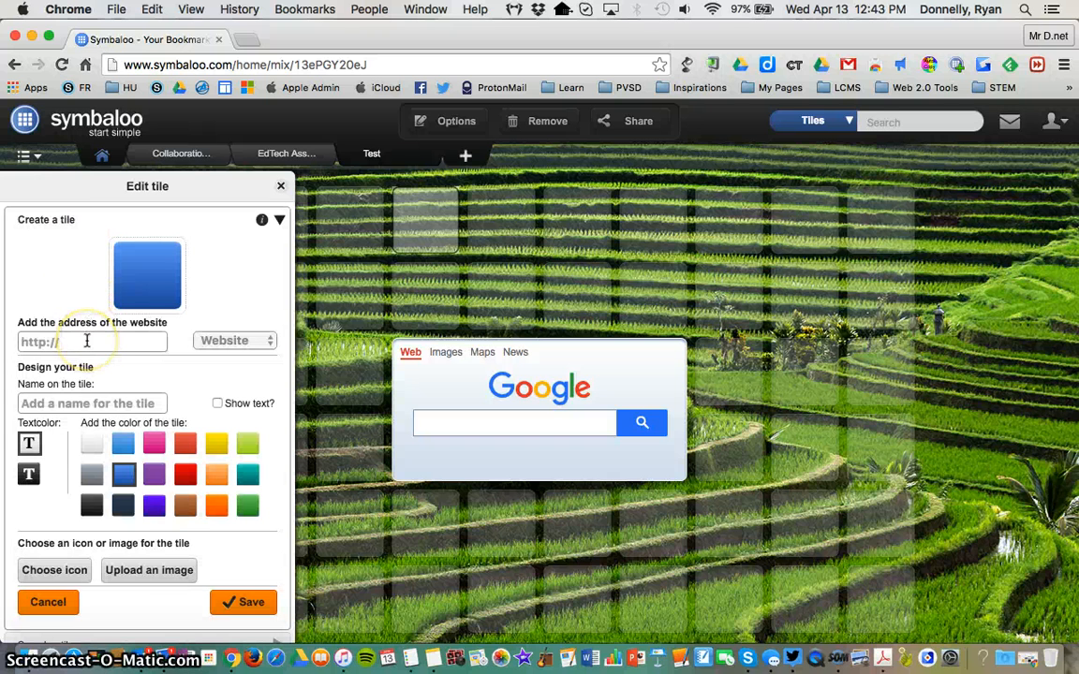
left_click(185, 444)
left_click(219, 448)
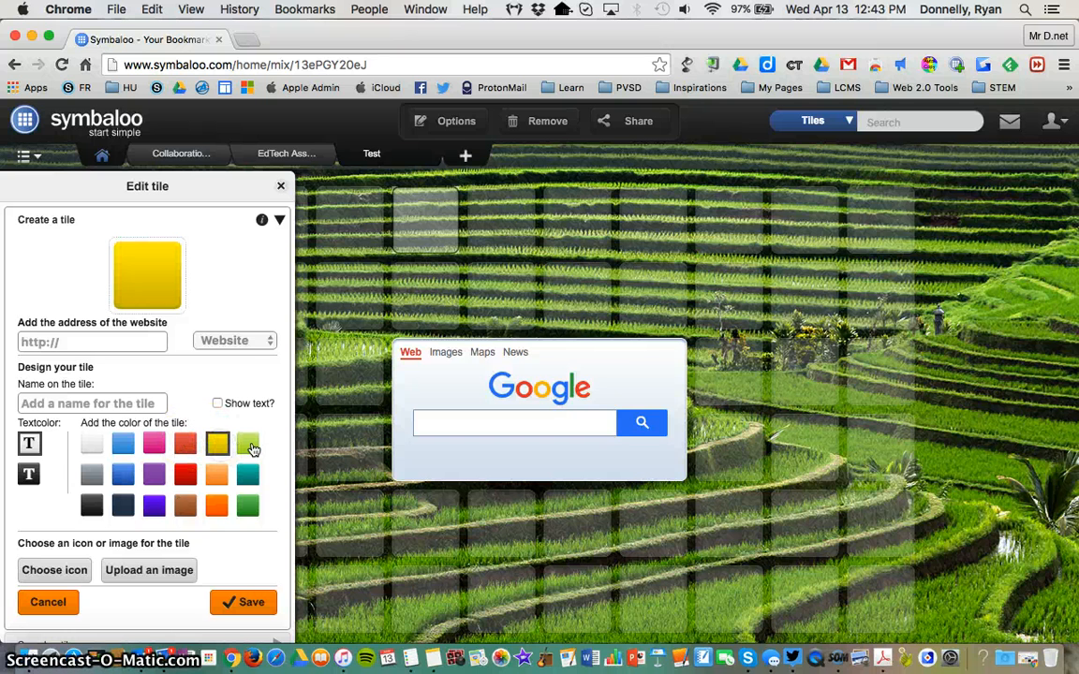
left_click(248, 444)
left_click(249, 476)
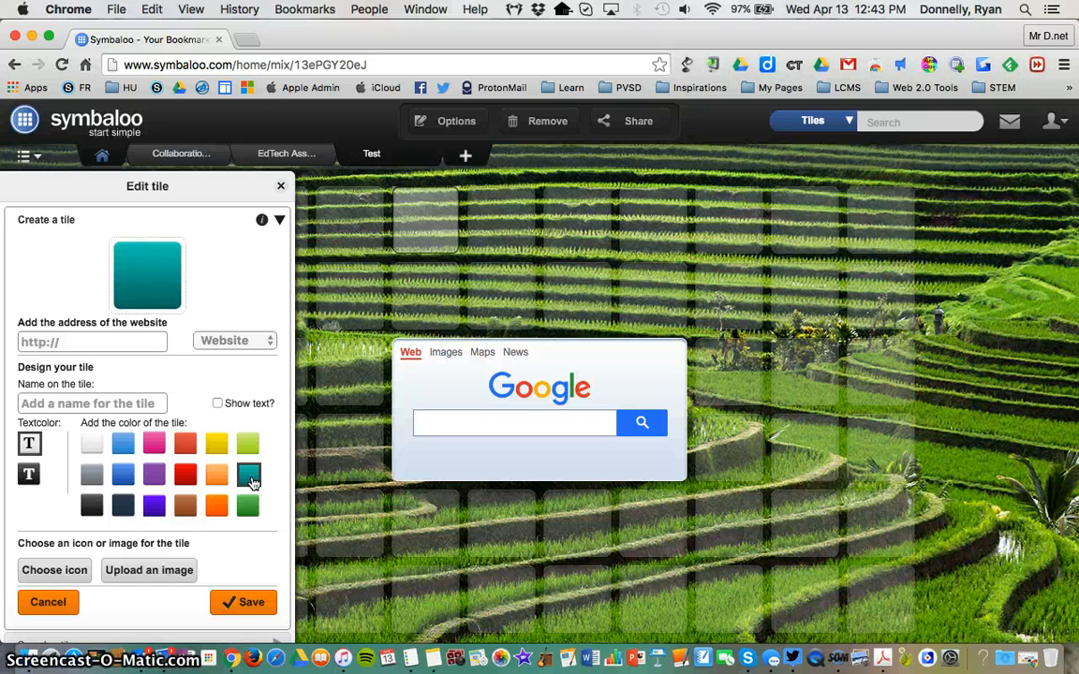
left_click(131, 339)
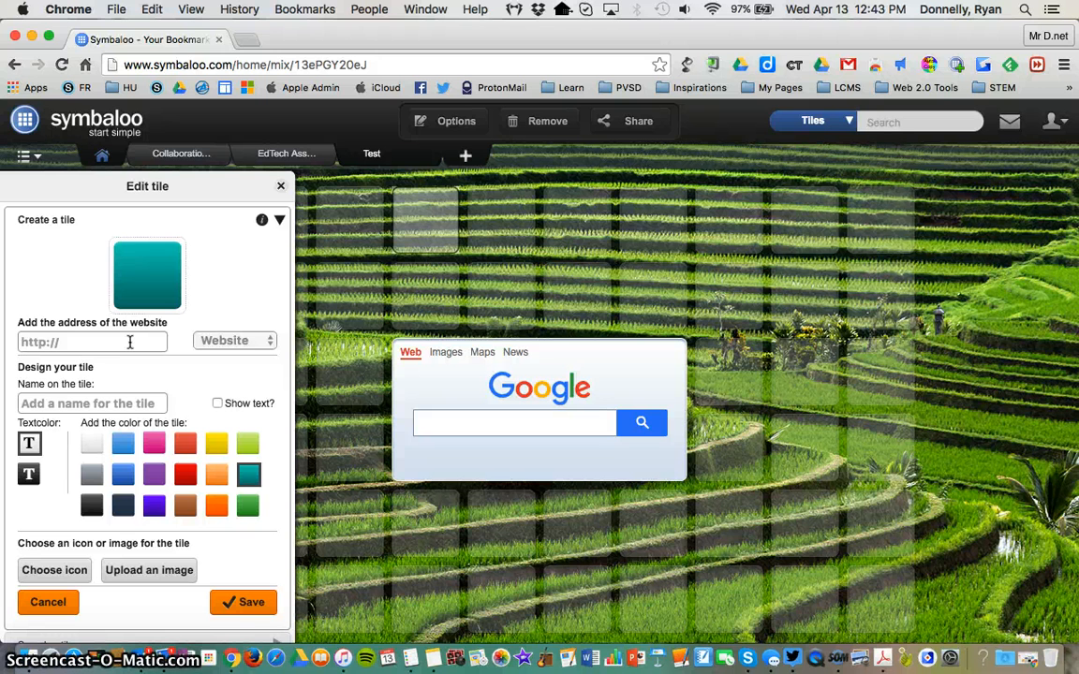
type("www.google.com")
left_click(159, 338)
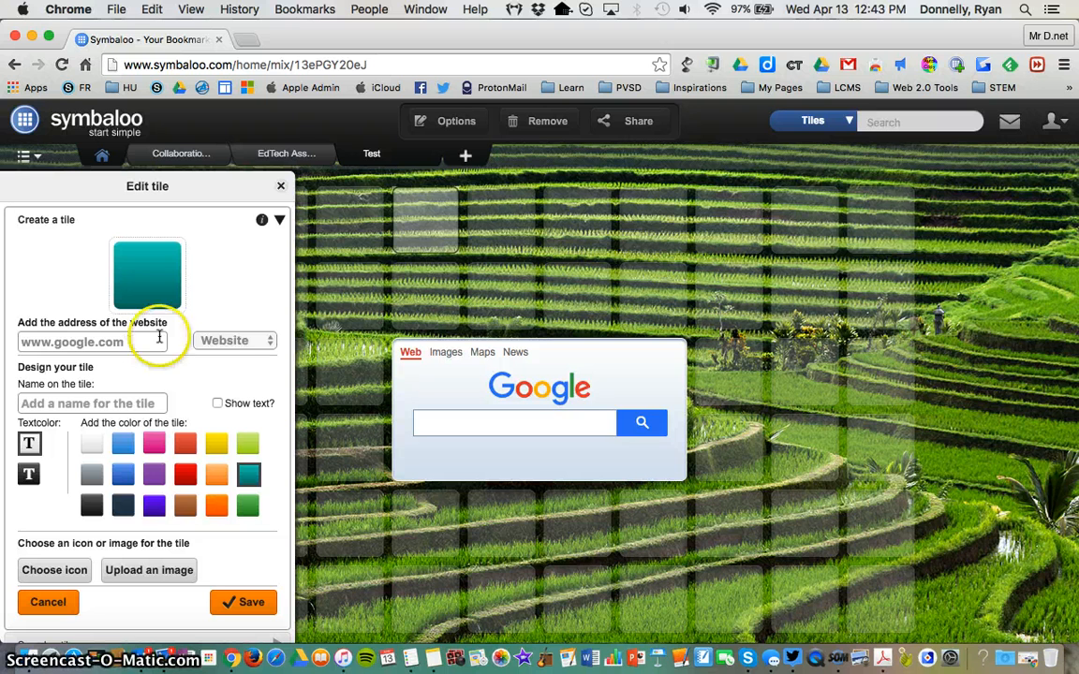
left_click(261, 343)
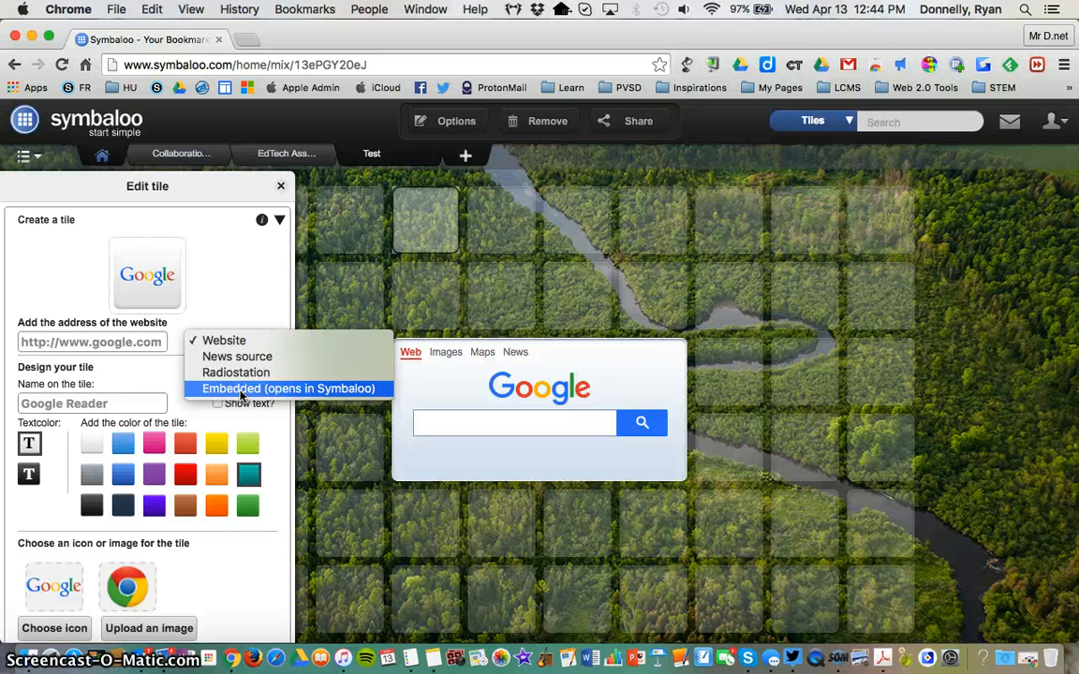
left_click(270, 344)
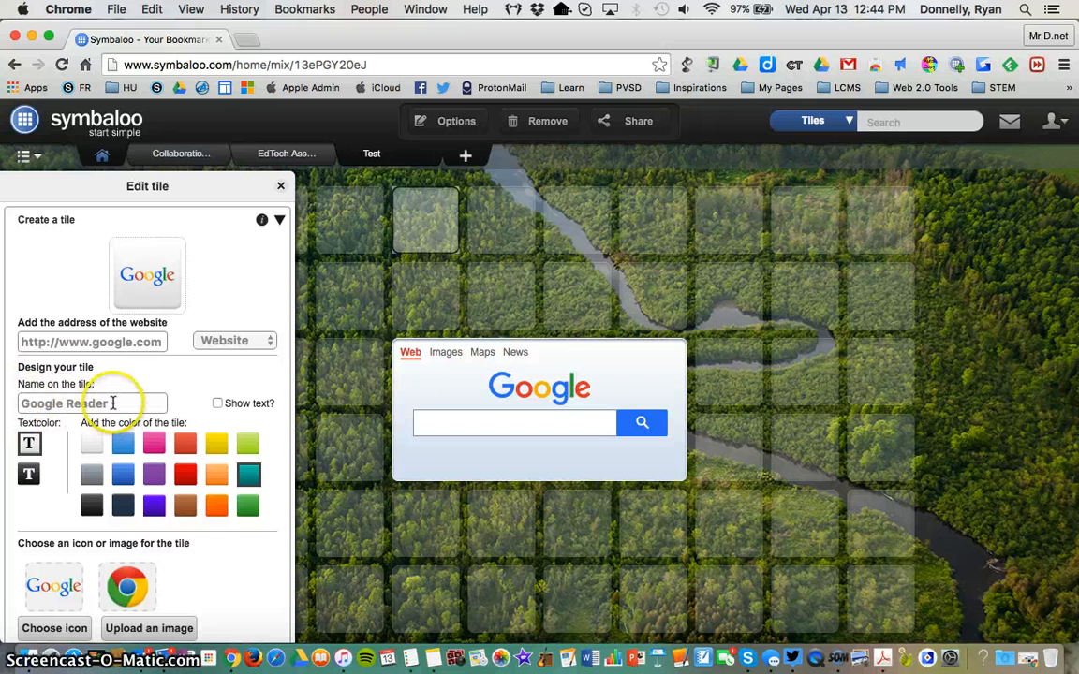
Step: Shorten the tile's name to Google and try its name display on and off, leaving the text hidden
left_click_drag(112, 403, 59, 403)
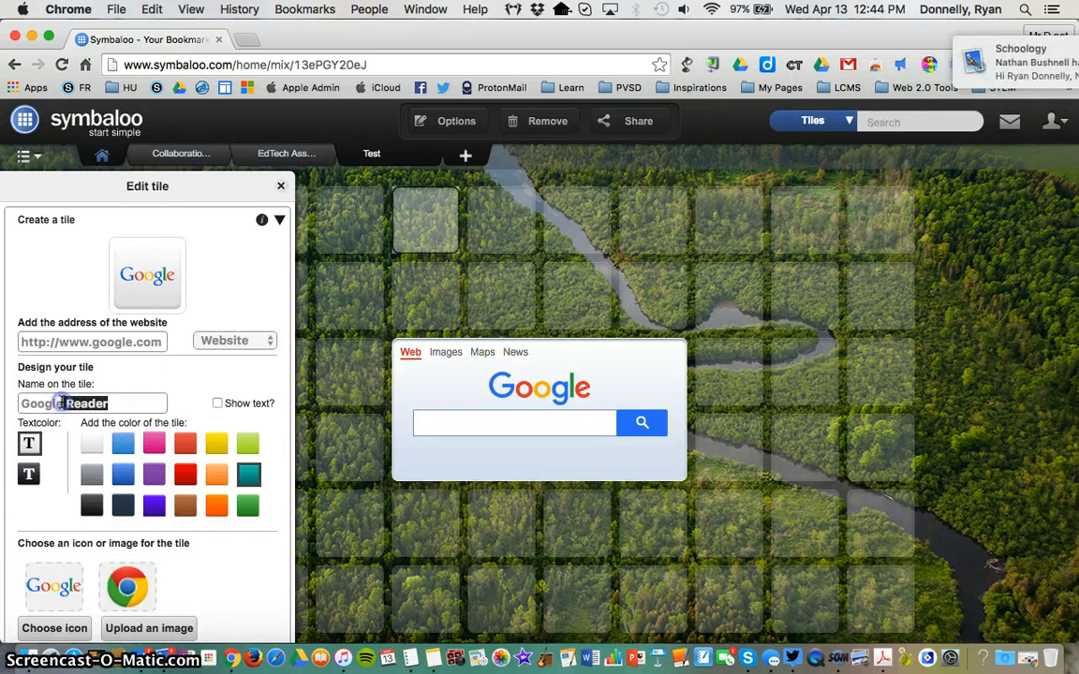
key("BackSpace")
left_click(196, 372)
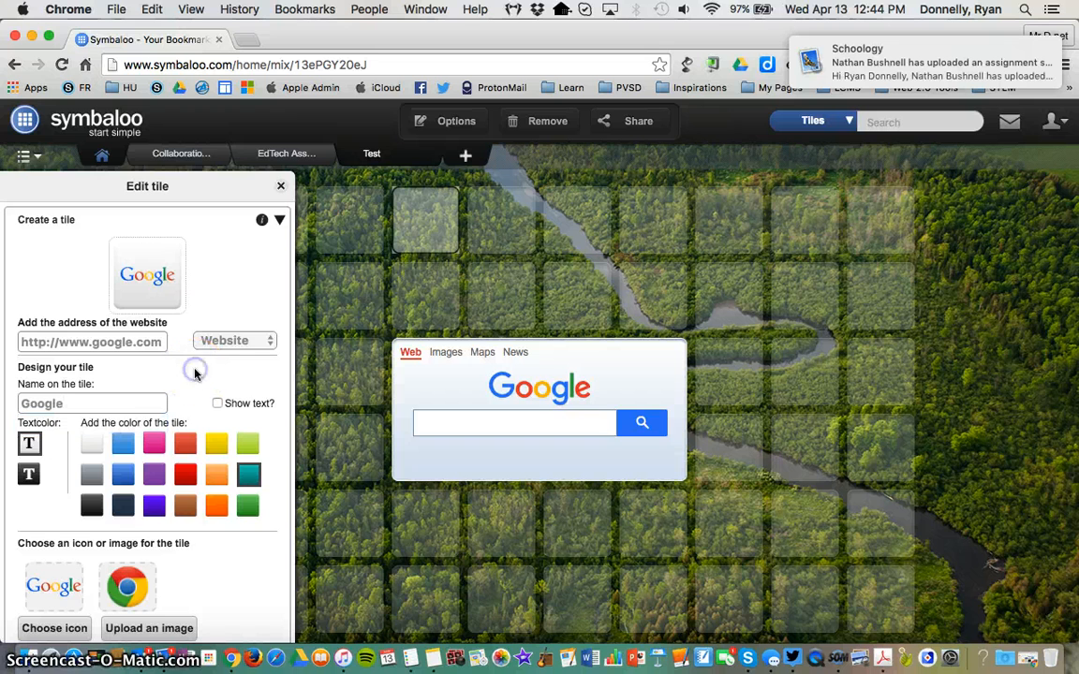
left_click(218, 406)
left_click(218, 406)
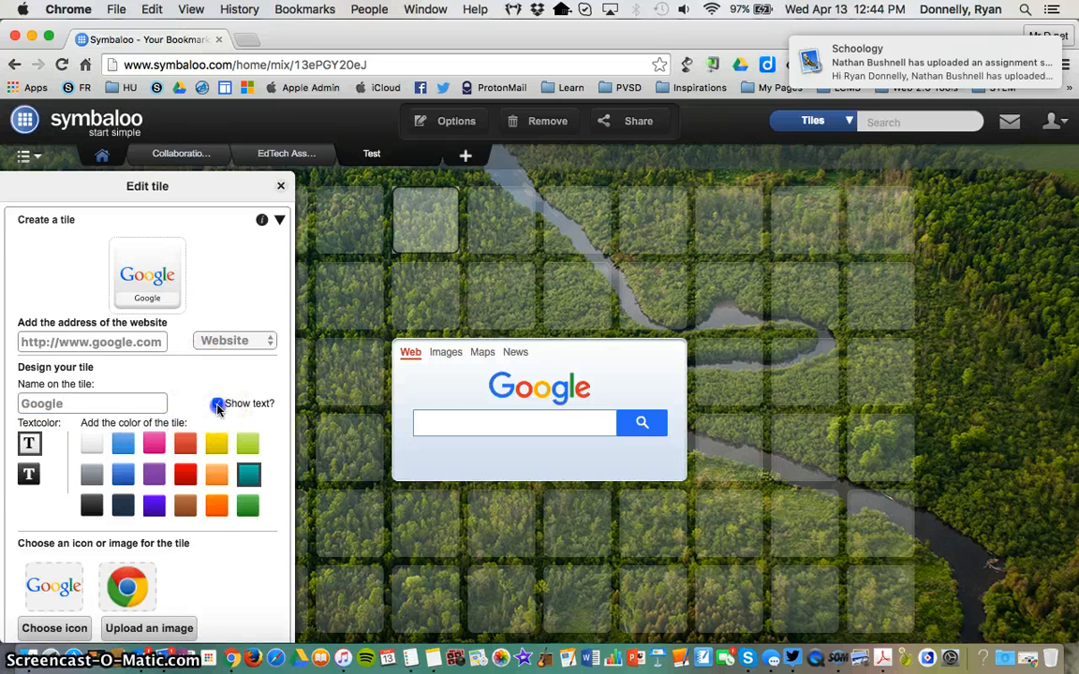
Step: Dismiss the calendar reminder, keep teal as the tile colour and save the Google tile
scroll(218, 409, "down", 1)
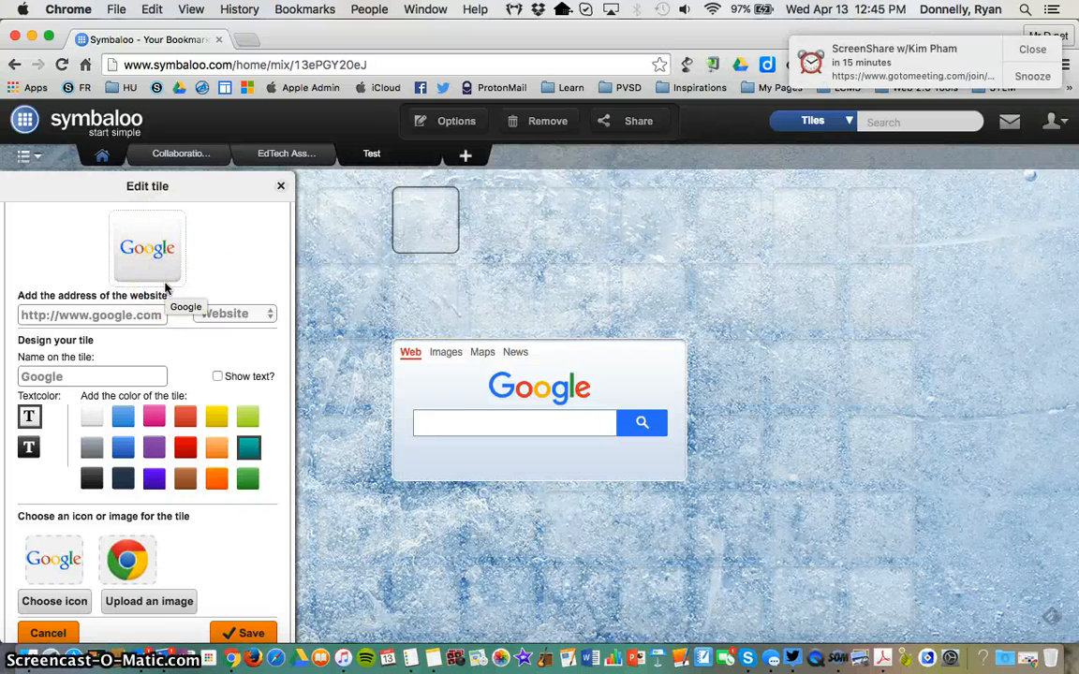
left_click(1032, 49)
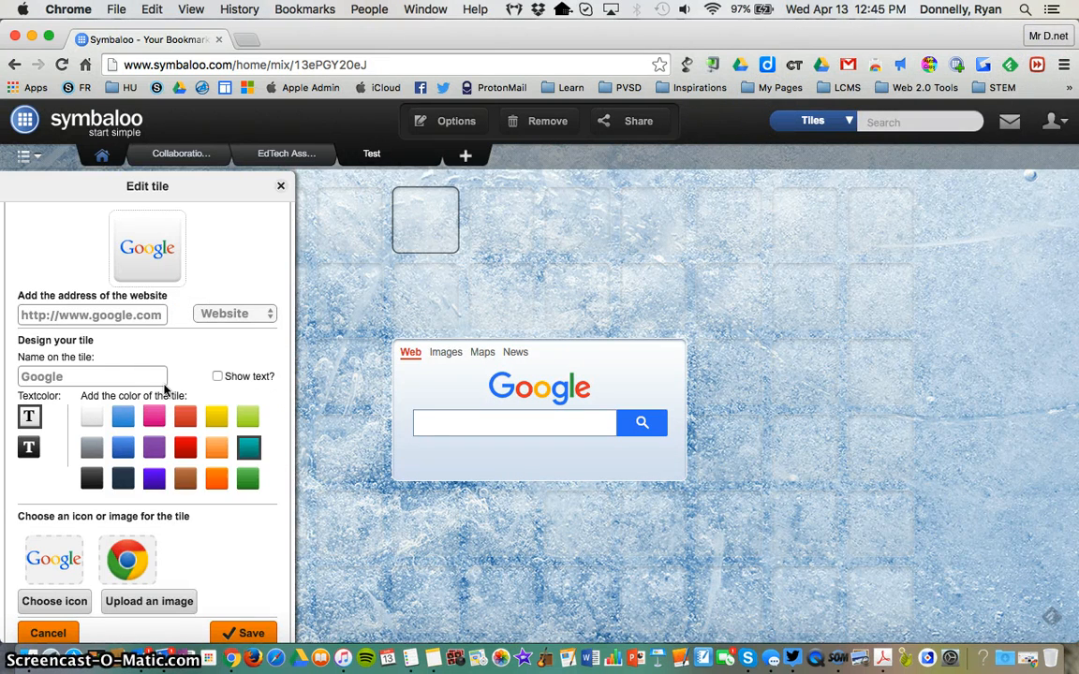
left_click(250, 450)
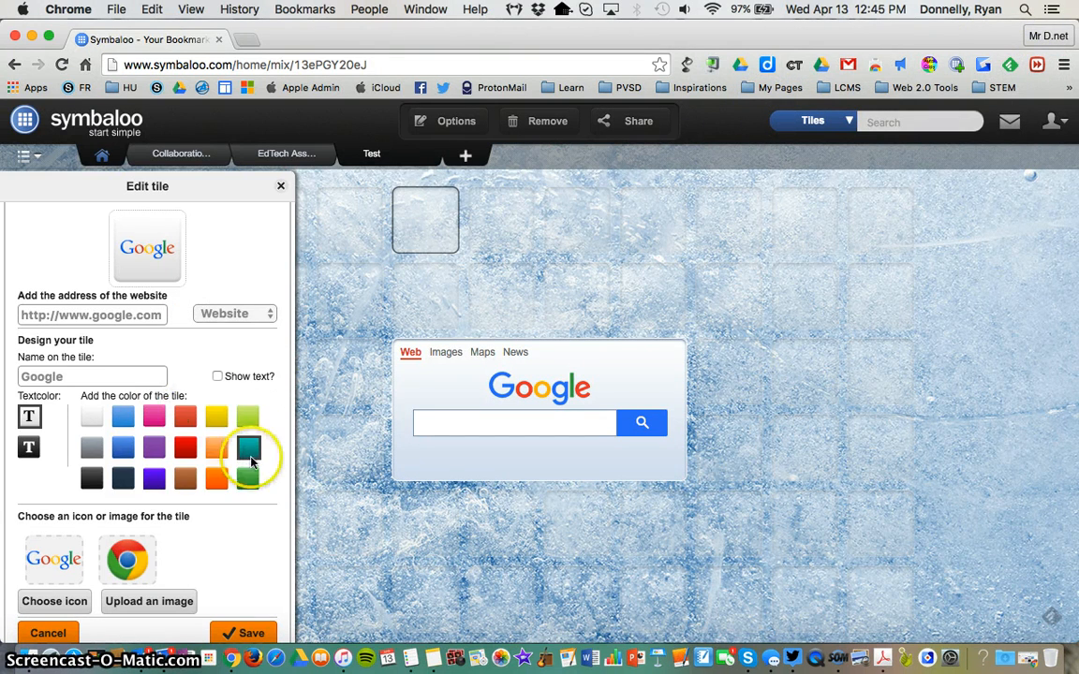
left_click(250, 450)
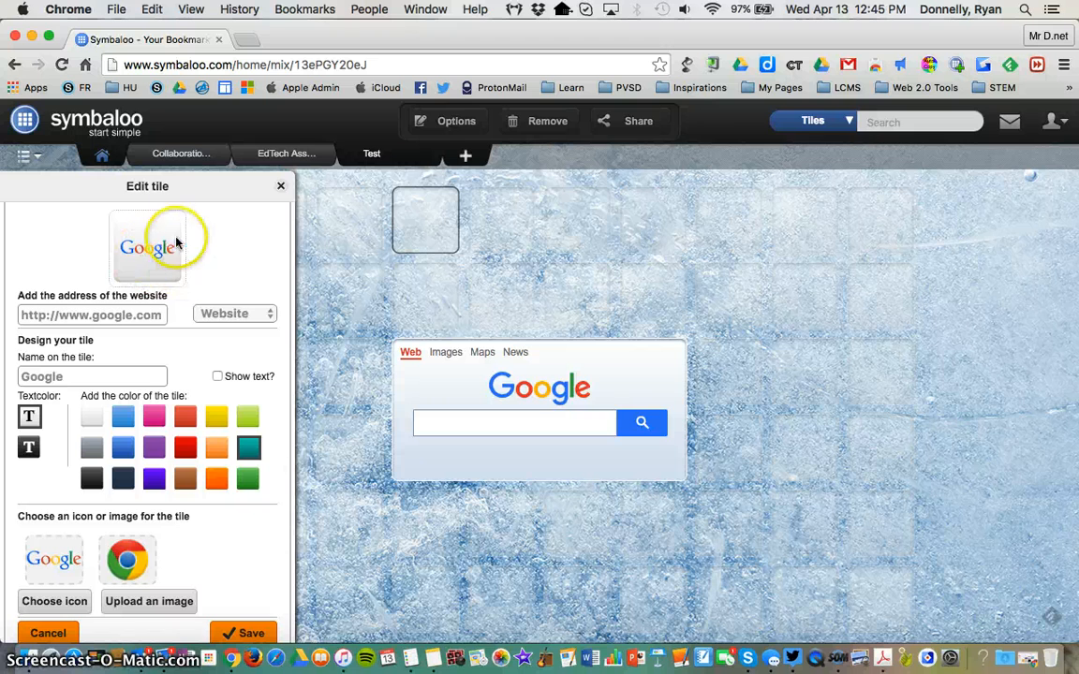
scroll(174, 288, "down", 1)
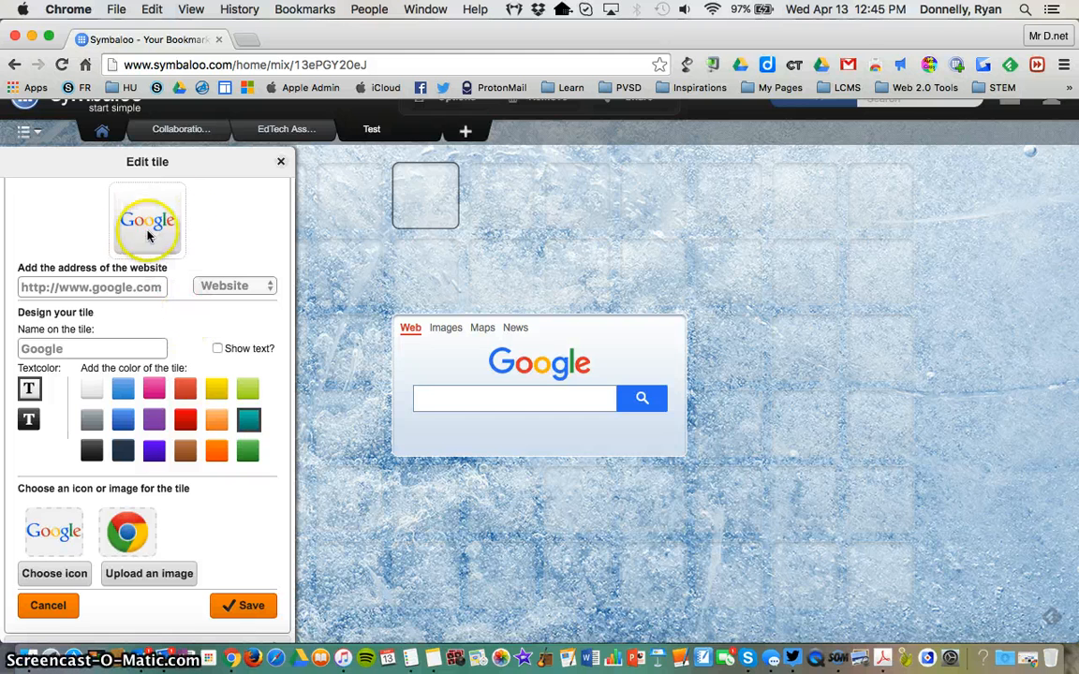
left_click(238, 605)
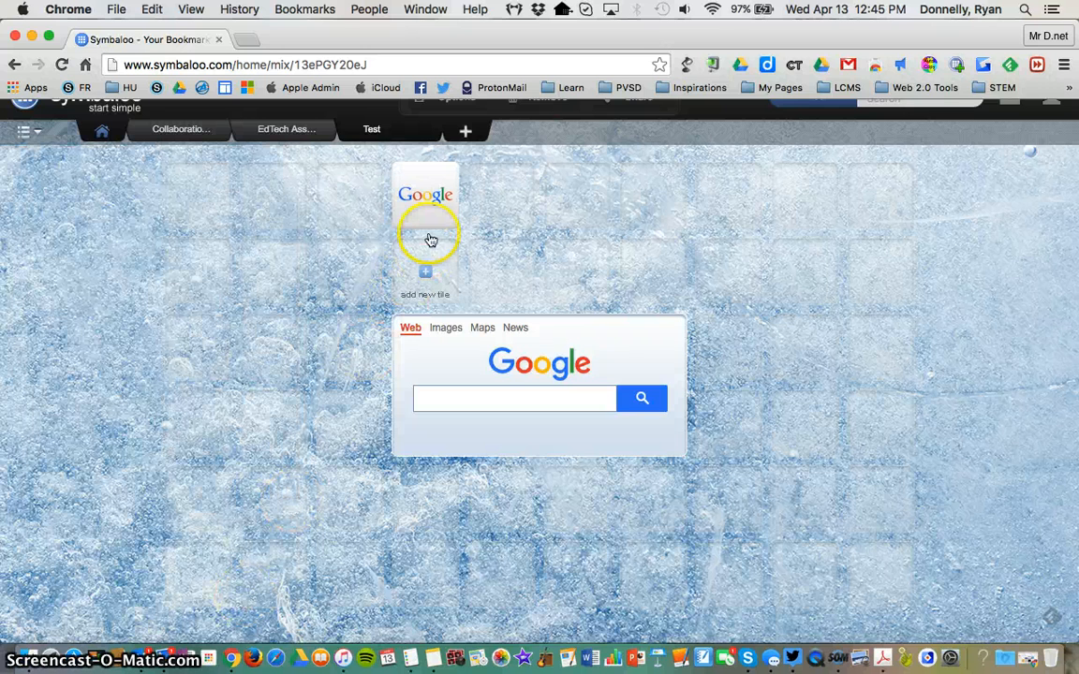
Step: Test the Google tile by opening its website, and close the opened page to return to the webmix
left_click(427, 197)
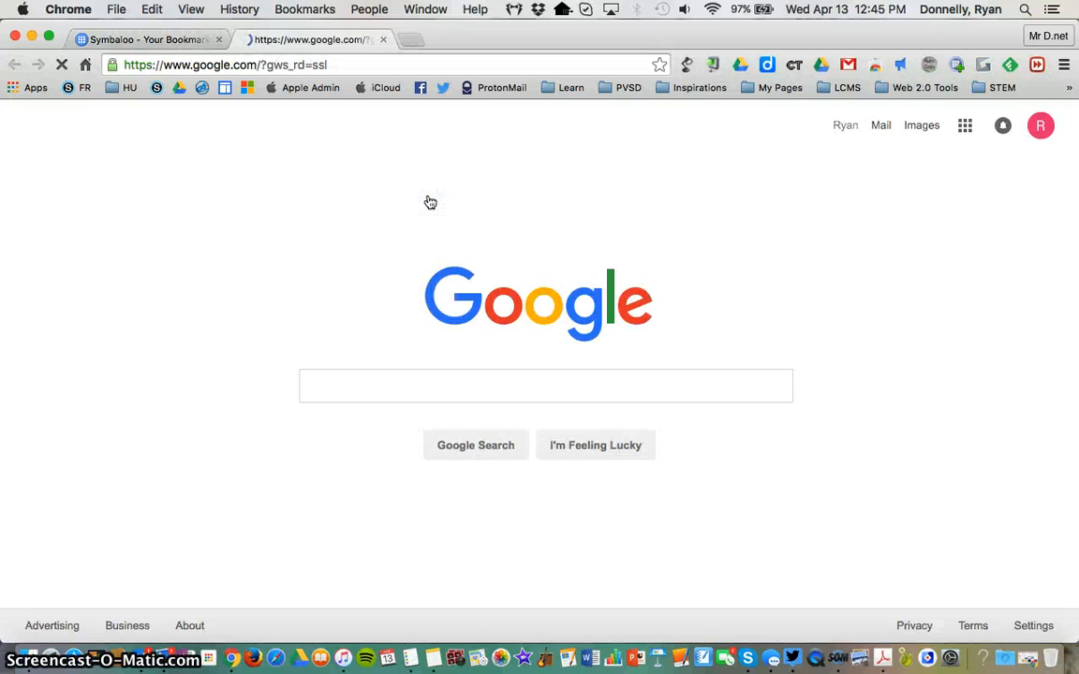
left_click(383, 39)
left_click(499, 204)
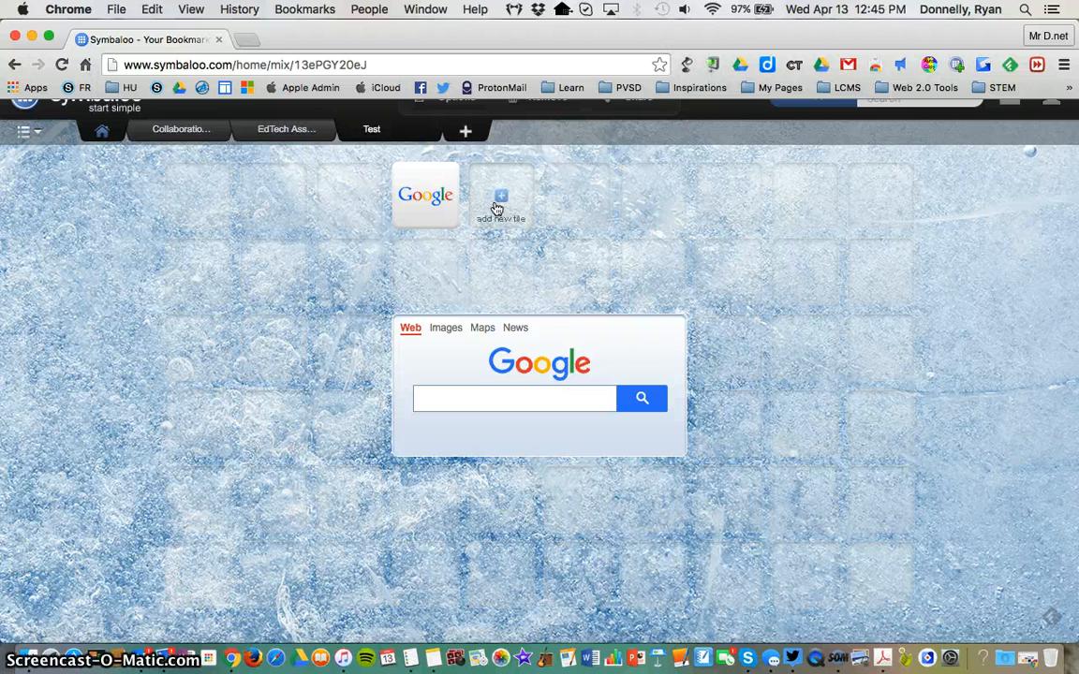
Step: Share the Test webmix privately with friends, keeping Google as its related word
scroll(496, 208, "up", 1)
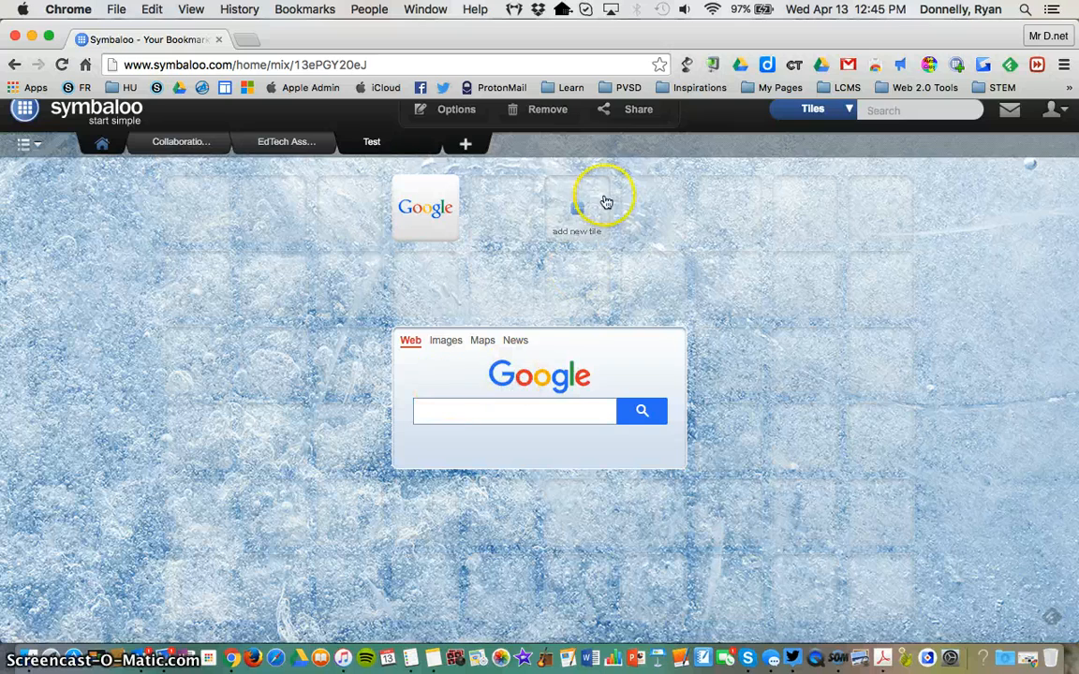
scroll(607, 197, "up", 1)
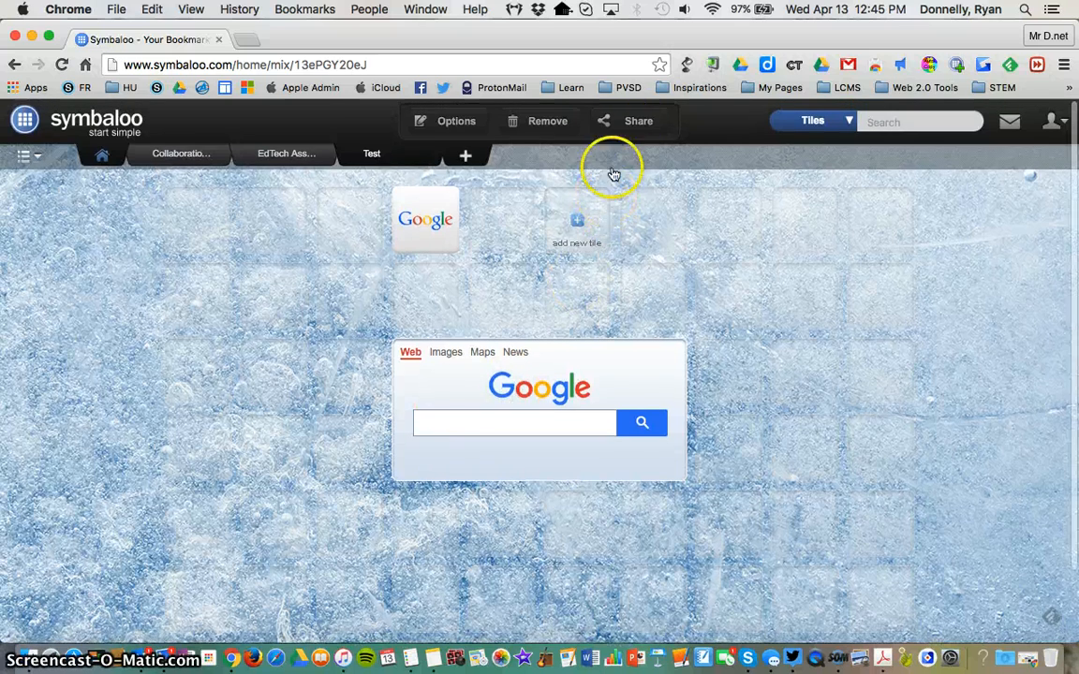
left_click(630, 125)
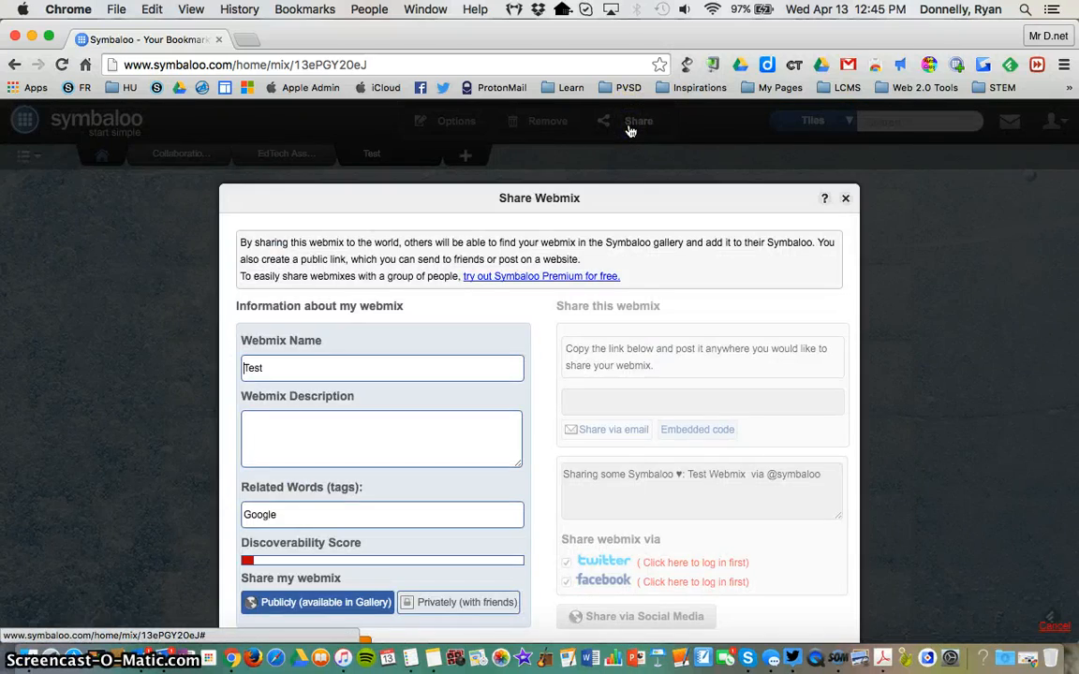
scroll(551, 310, "down", 2)
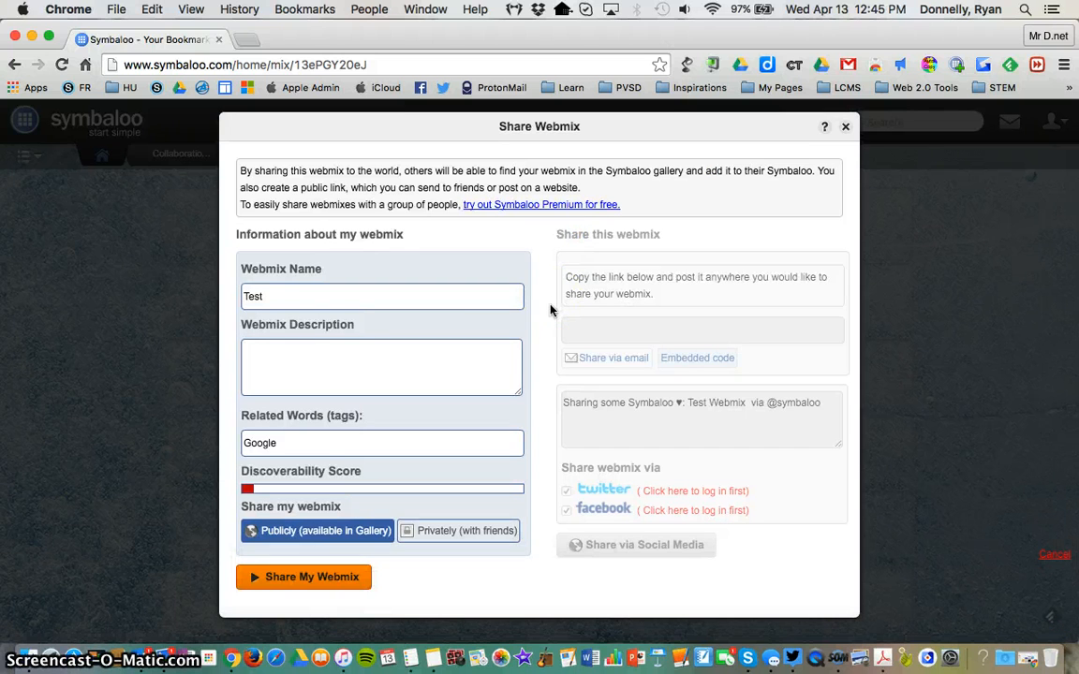
left_click(487, 530)
left_click(353, 539)
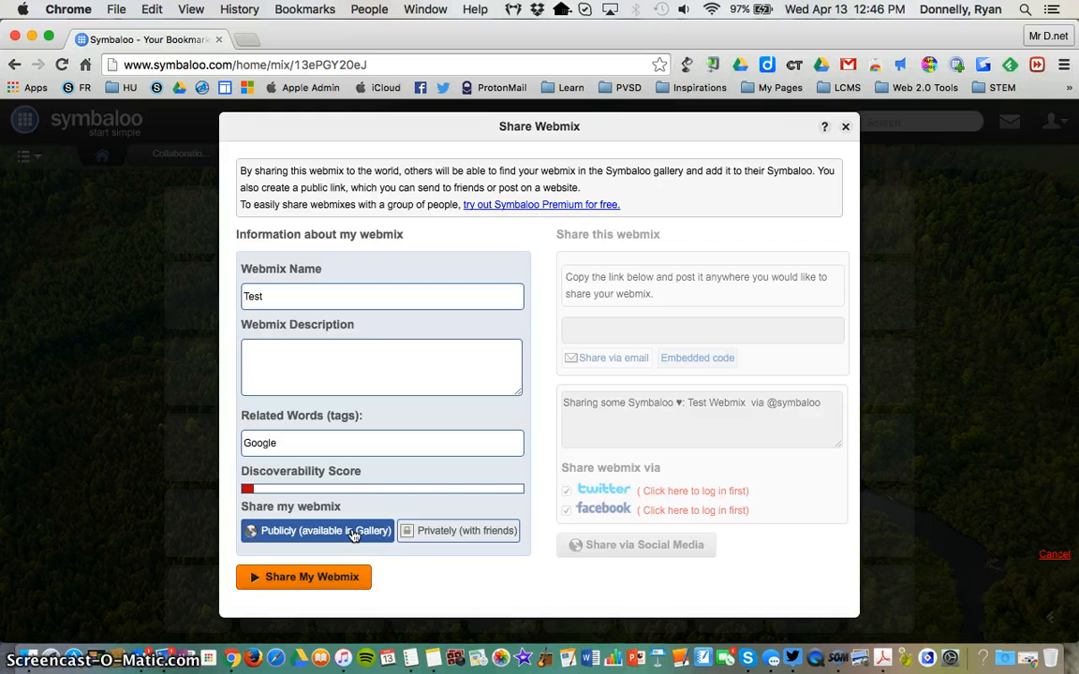
left_click(418, 538)
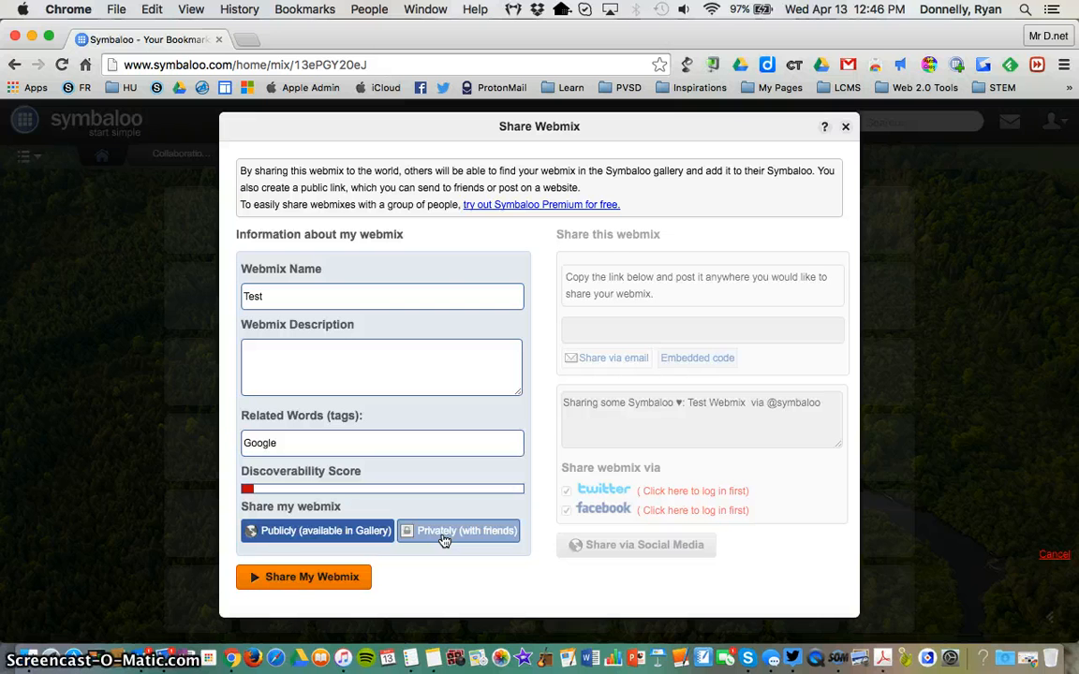
left_click(444, 531)
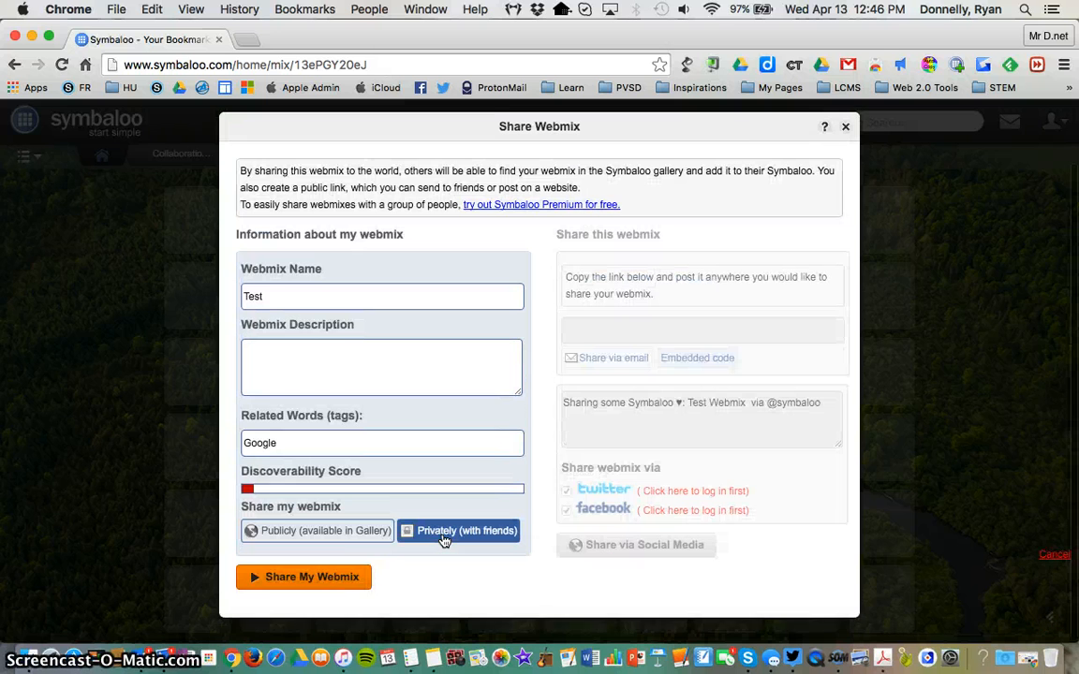
left_click(341, 579)
left_click(343, 580)
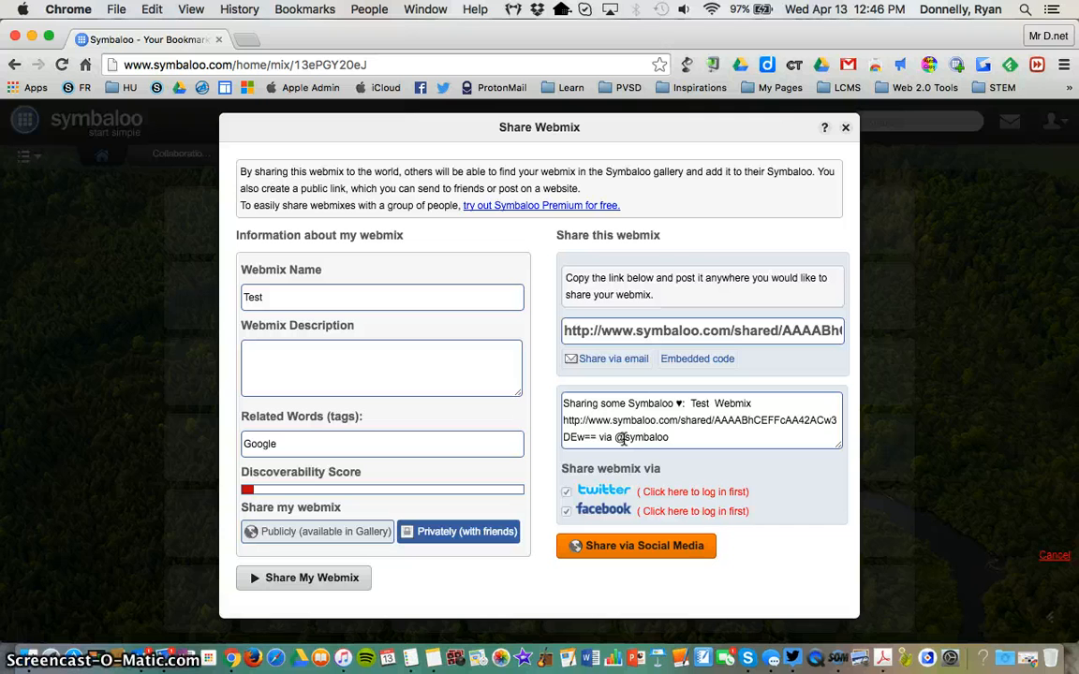
Step: Select the webmix's share link, and switch to its embed code and copy the full iframe code
left_click(652, 329)
left_click(652, 330)
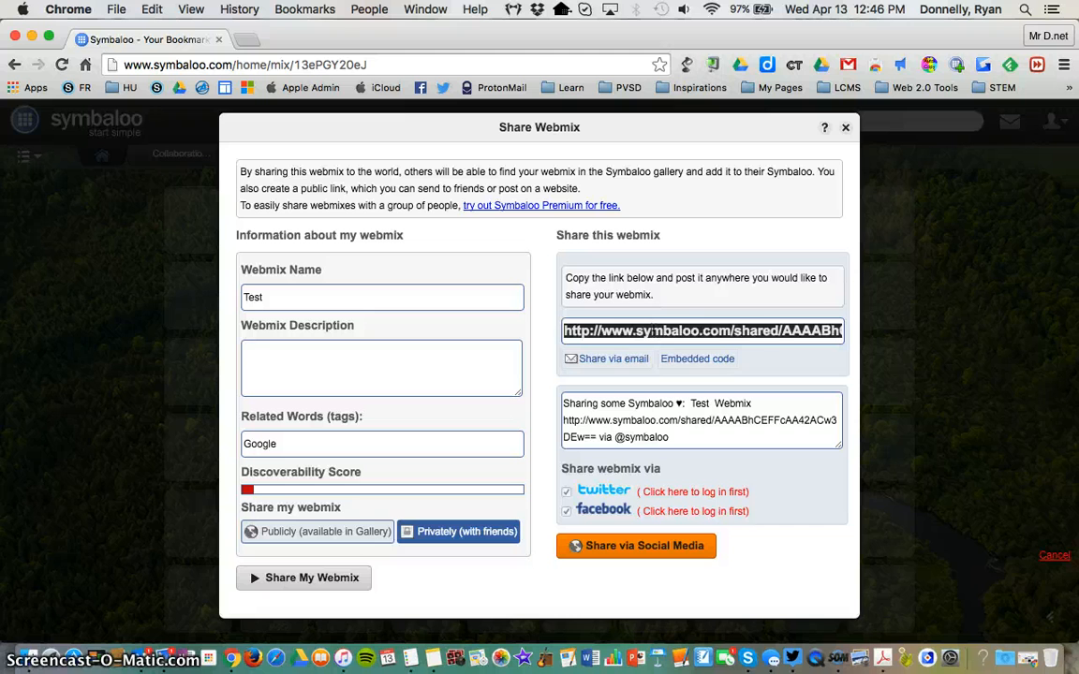
left_click(724, 369)
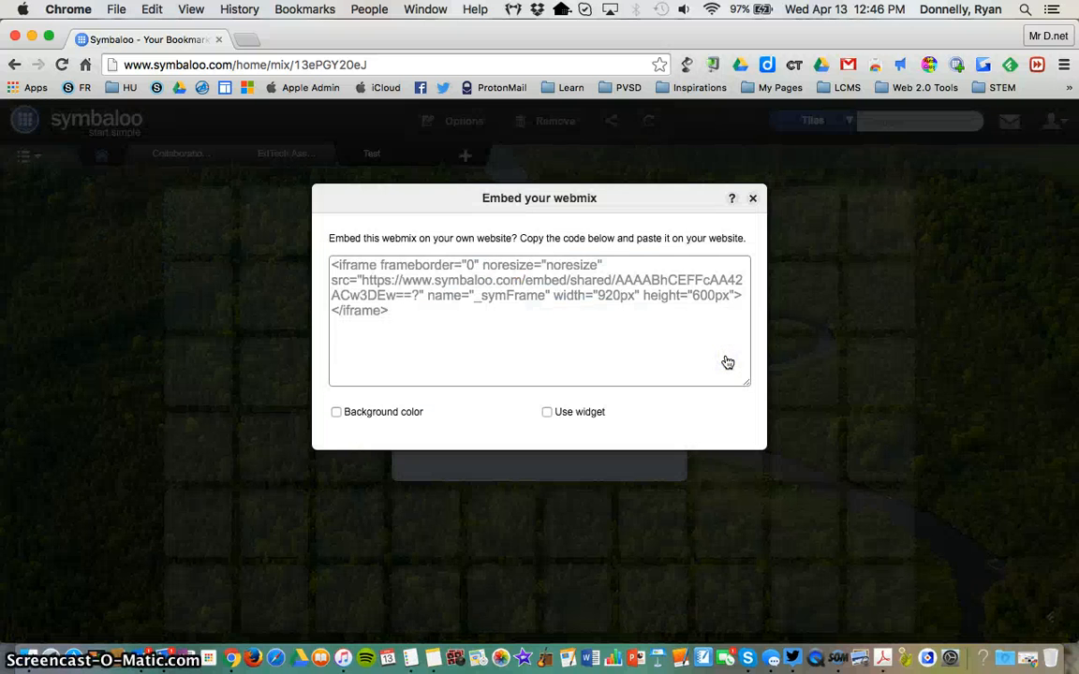
left_click(494, 281)
key("super+a")
key("super+c")
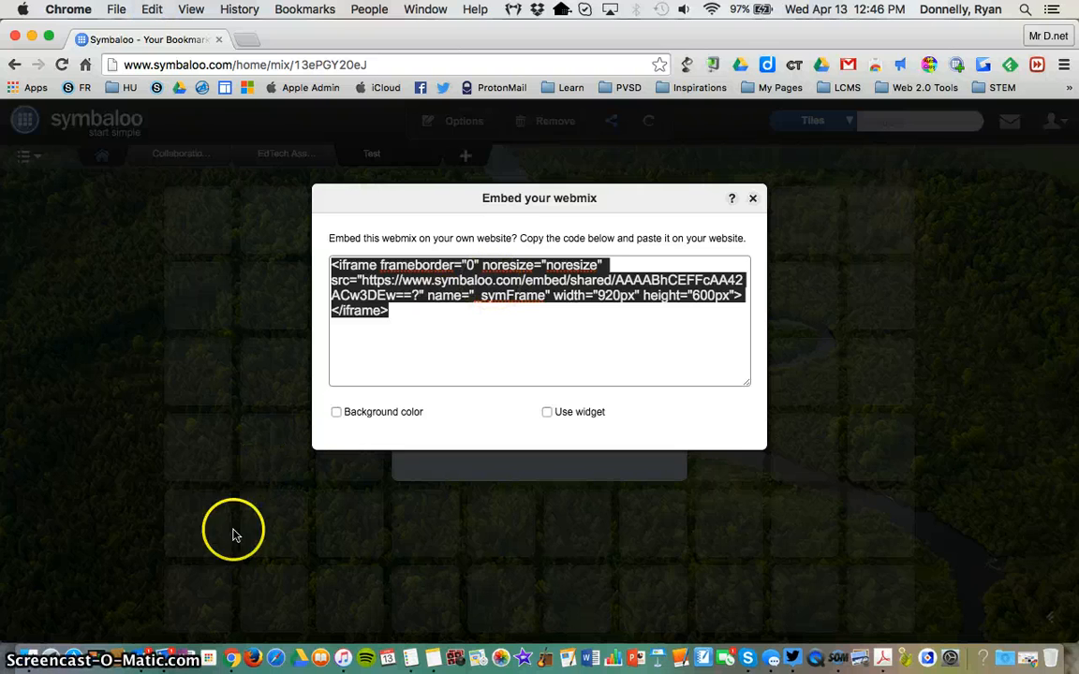
Step: Go to pequeavalley.schoology.com in a new browser tab and open the Sandbox 2: Section 1 course
left_click(245, 39)
type("peq")
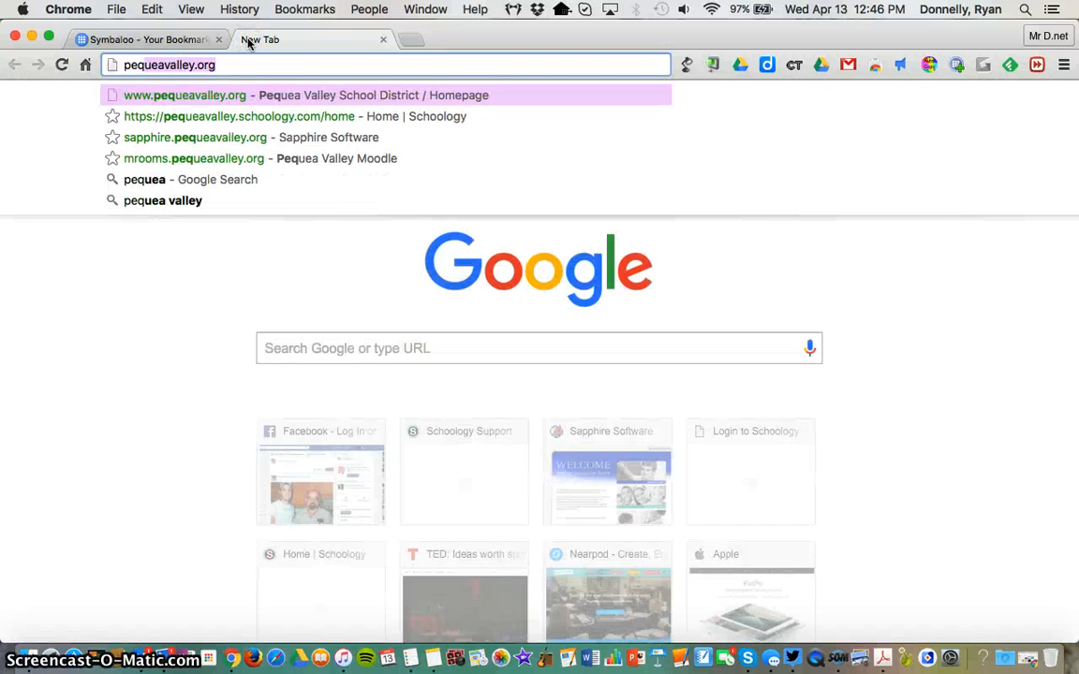
type("ueavalley")
type(".schoology.com")
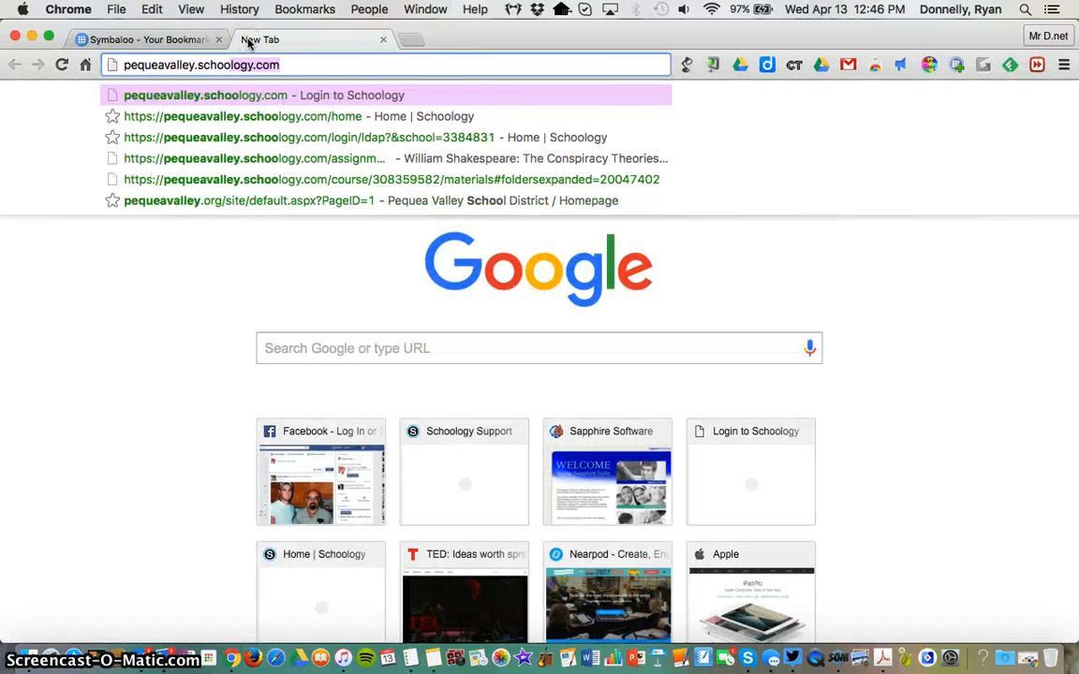
key("Return")
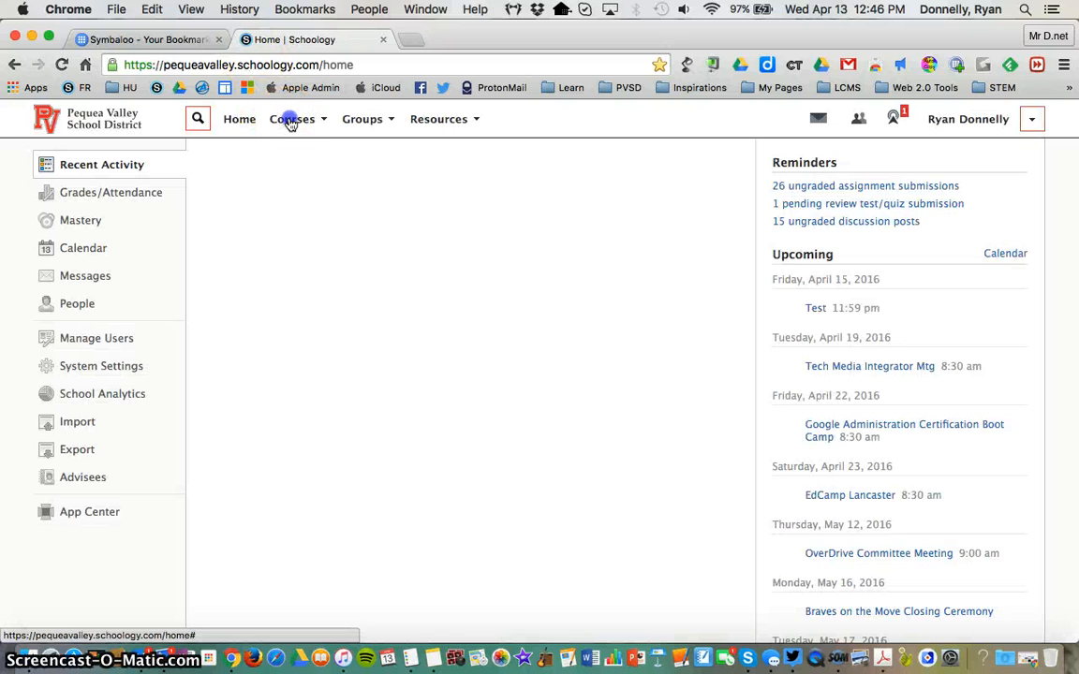
left_click(291, 120)
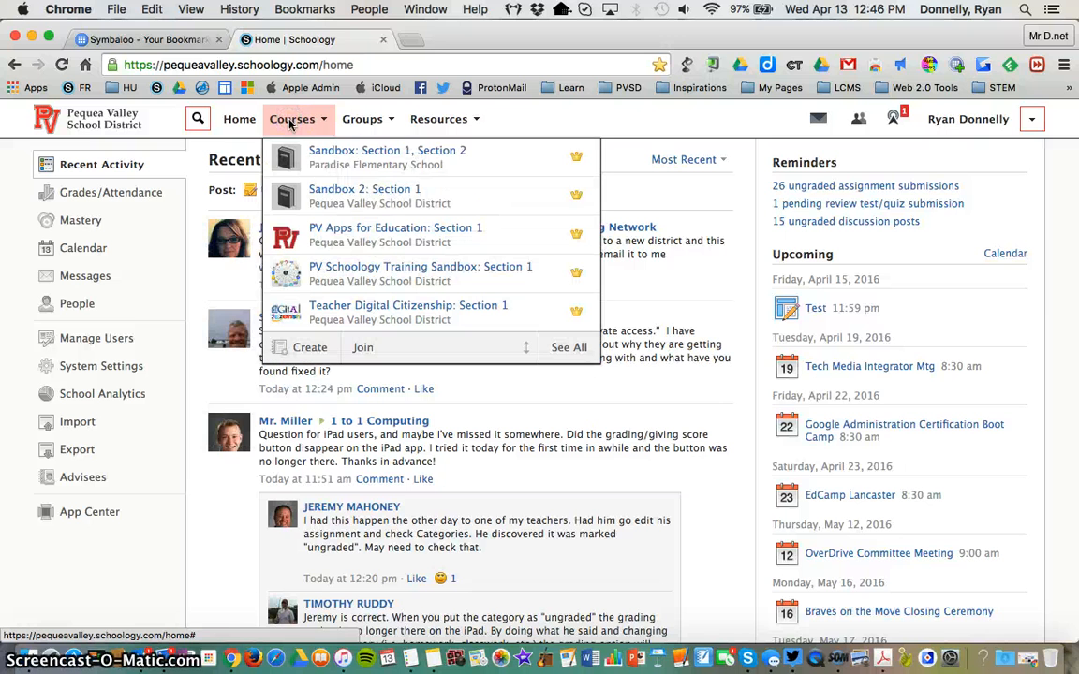
left_click(343, 194)
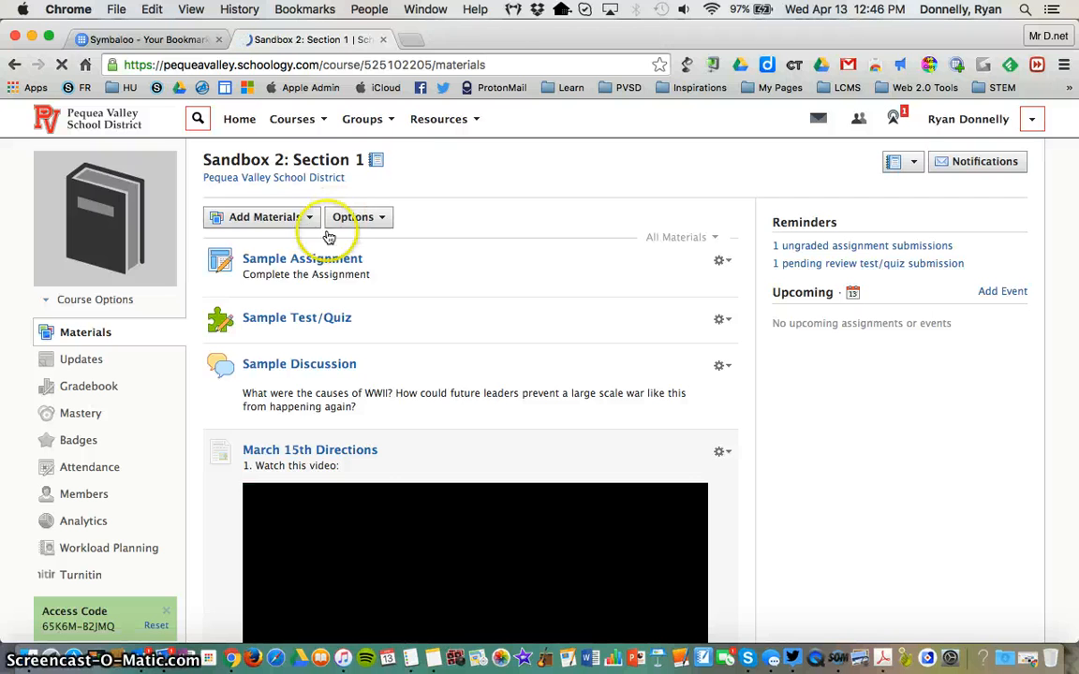
Step: Add a link to the course materials using the copied webmix embed code and the title Symbaloo Embed
left_click(297, 217)
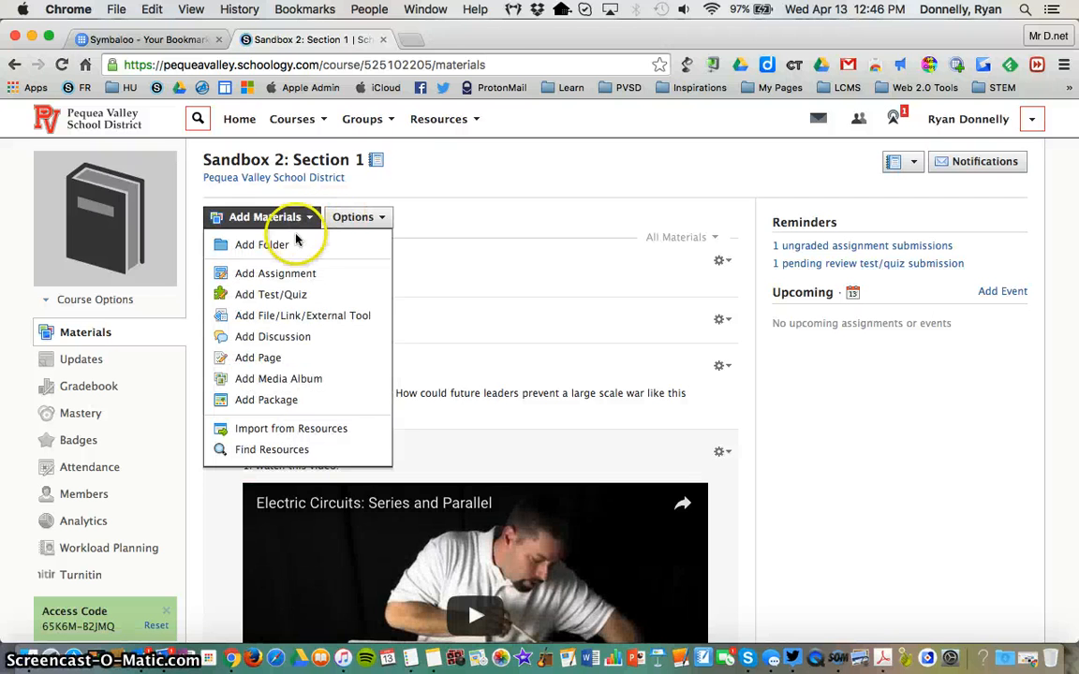
left_click(286, 318)
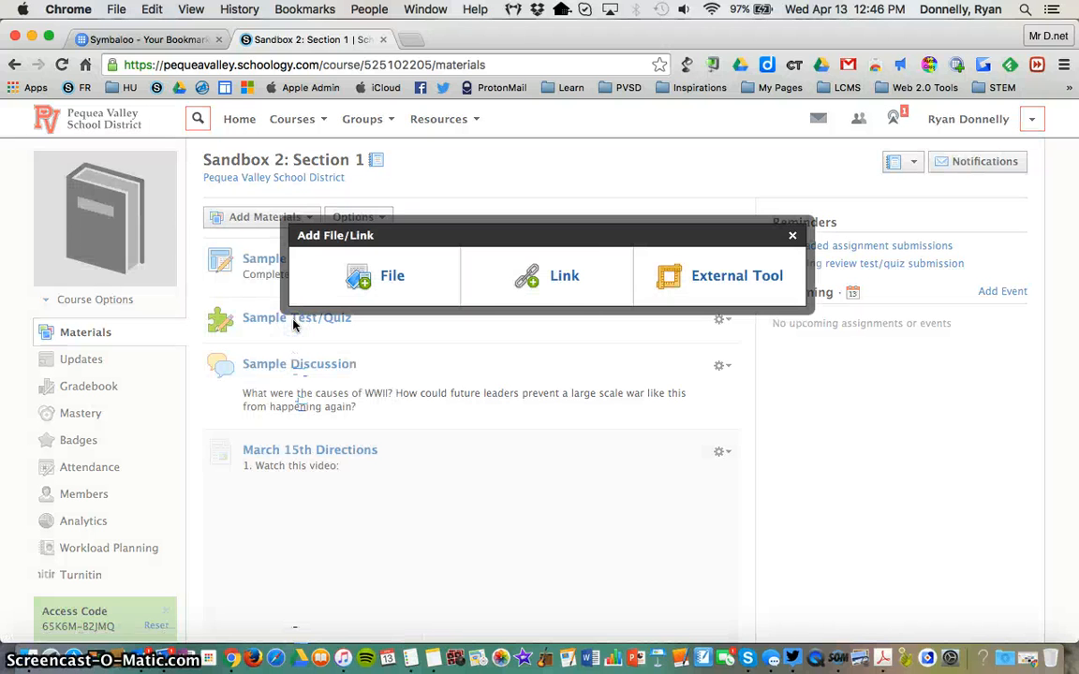
left_click(560, 277)
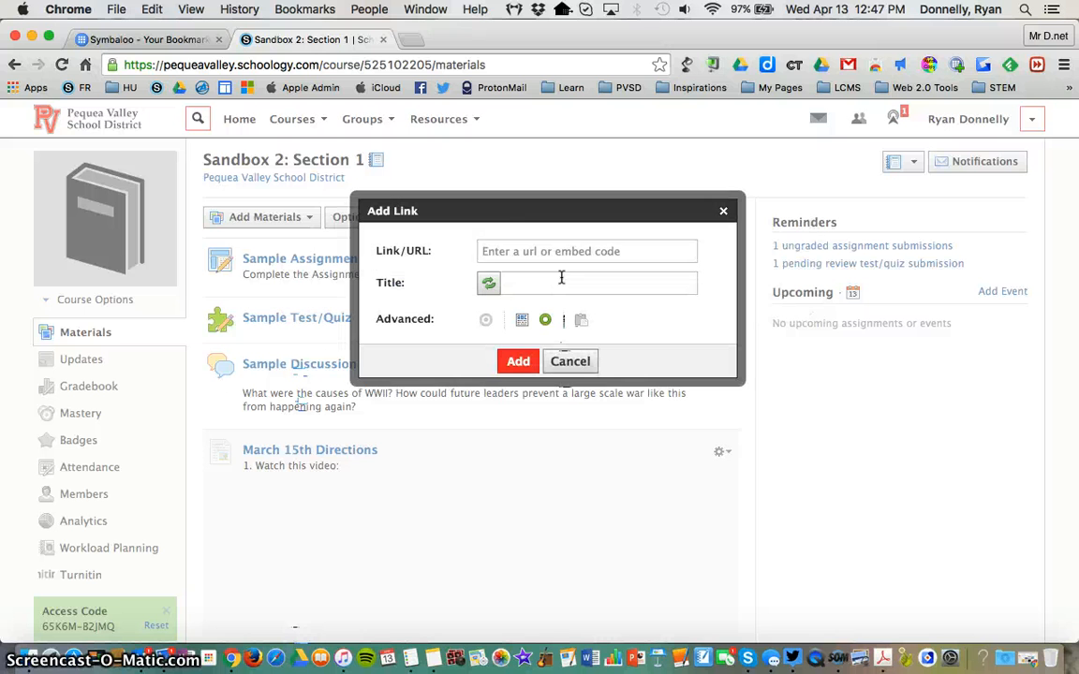
left_click(505, 251)
key("super+v")
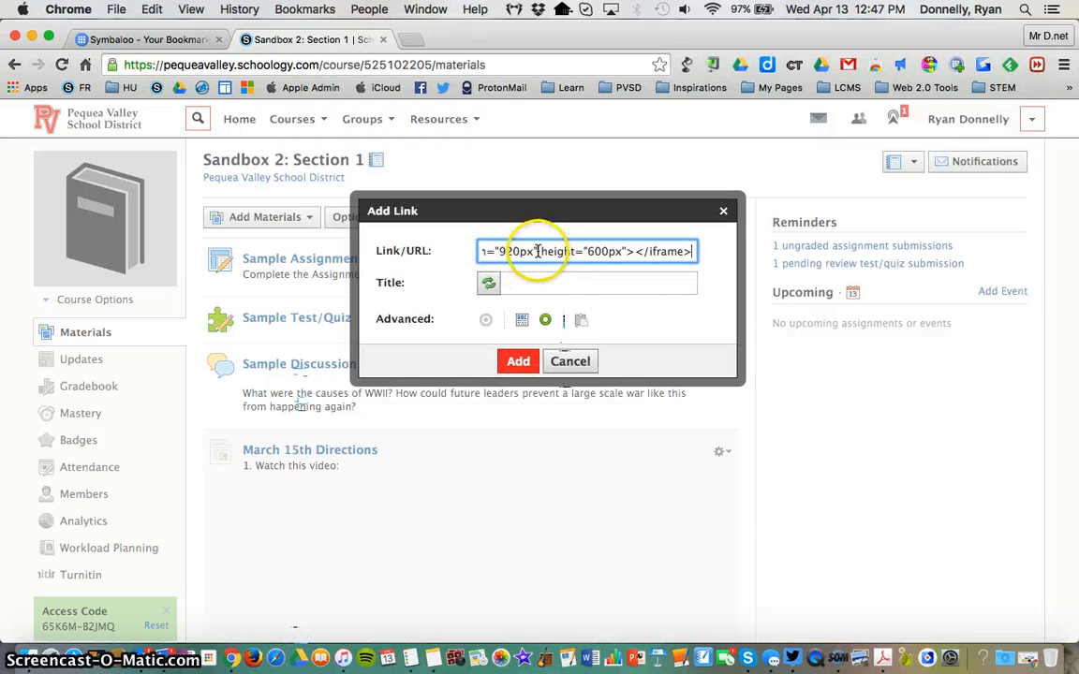
left_click(536, 281)
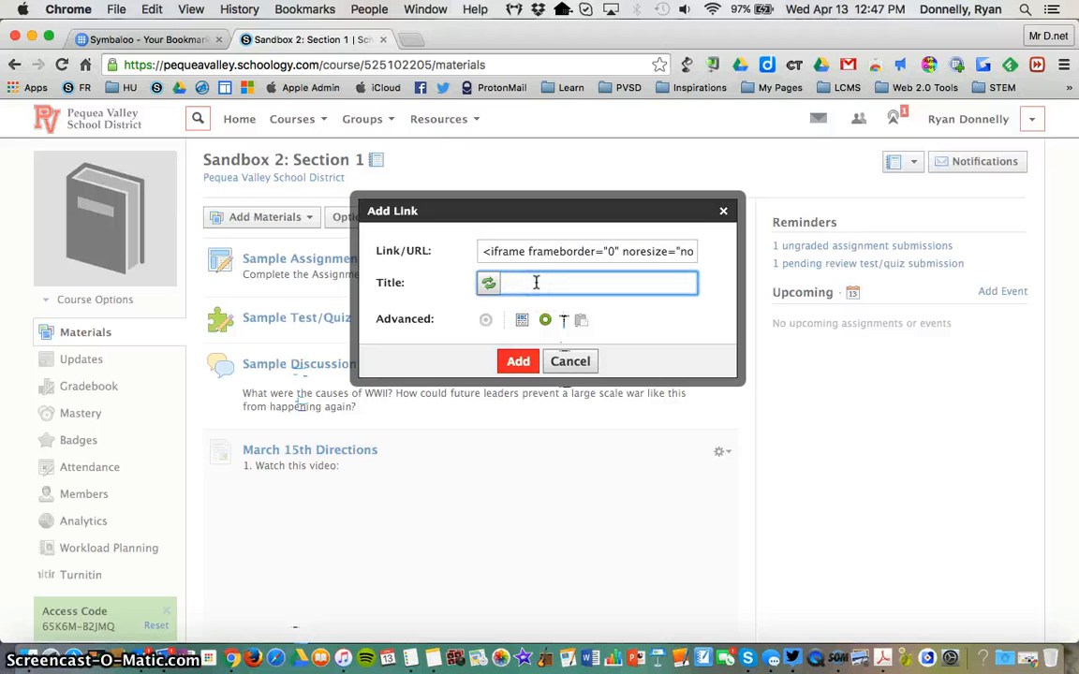
type("Symbaloo Embed")
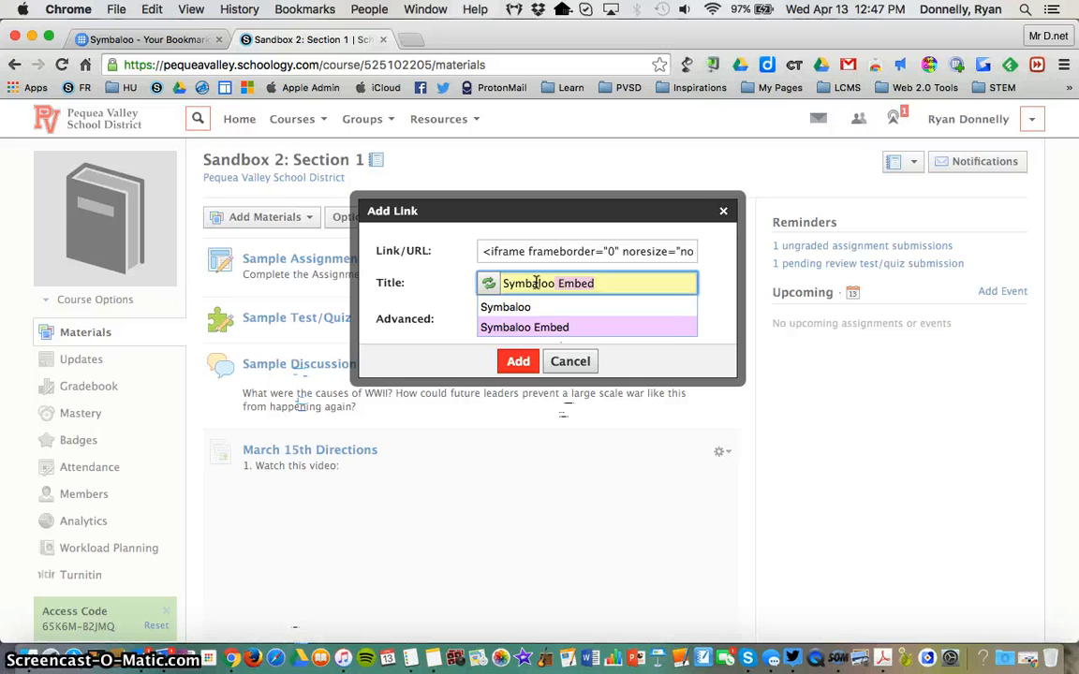
left_click(552, 327)
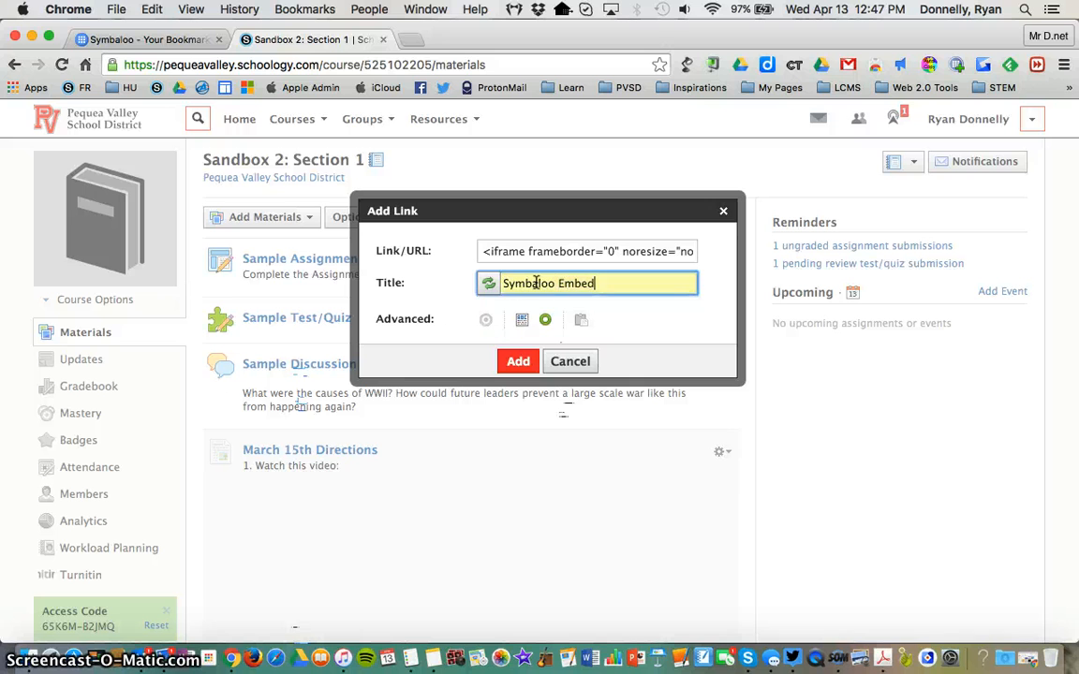
left_click(515, 361)
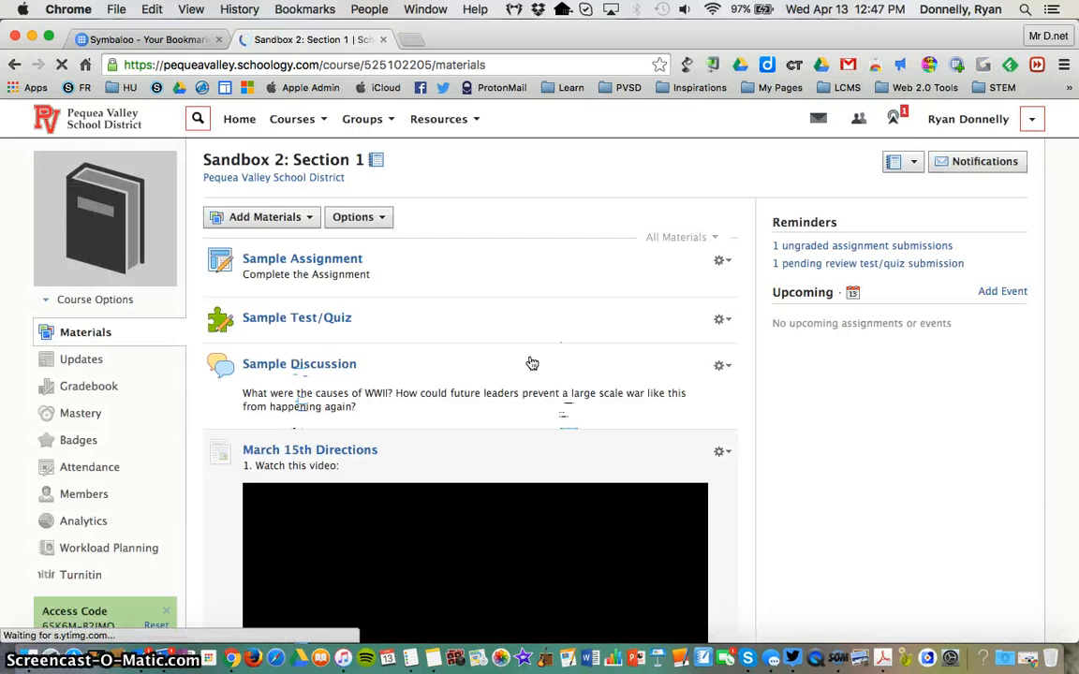
Step: Open the Symbaloo Embed item in the course materials and examine how the webmix displays
scroll(796, 351, "down", 15)
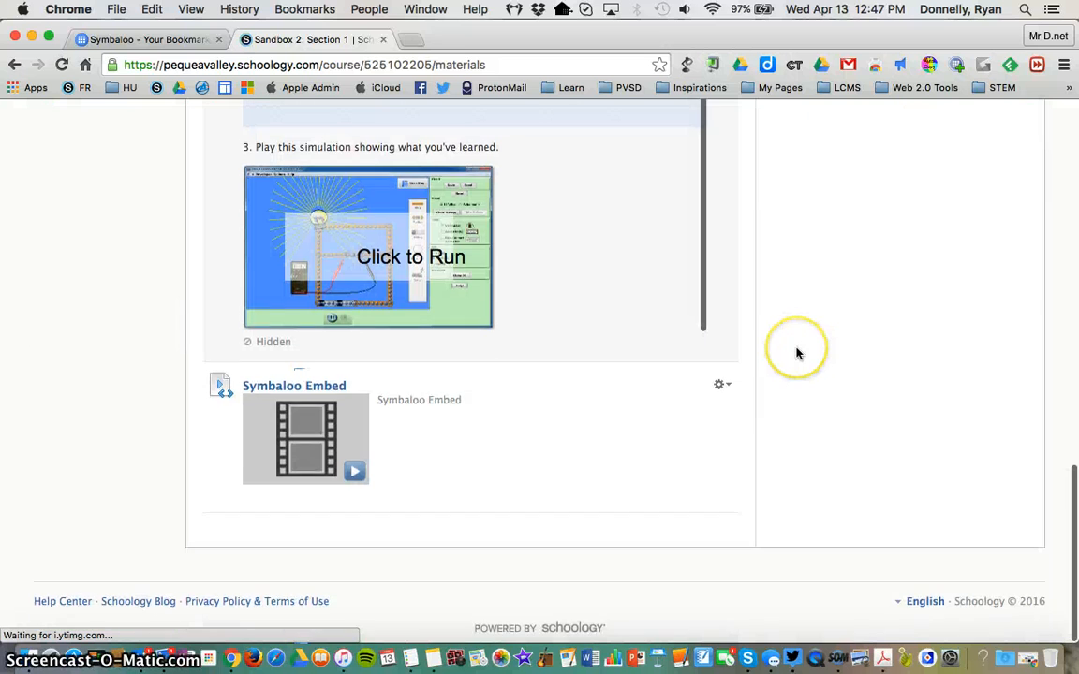
left_click(320, 472)
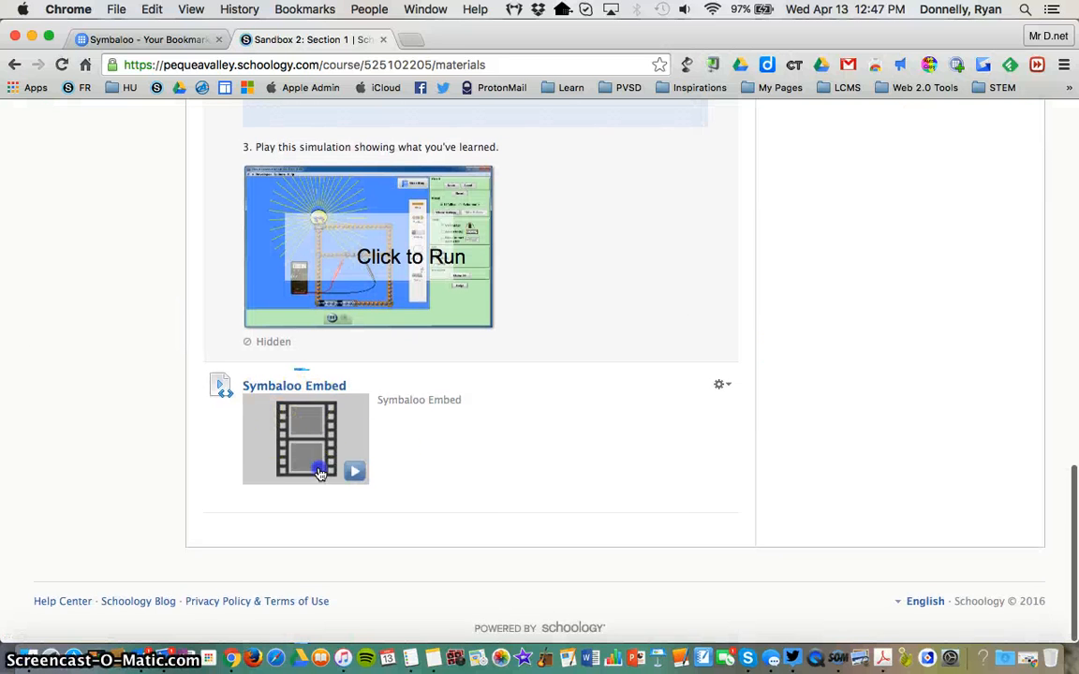
scroll(211, 482, "down", 4)
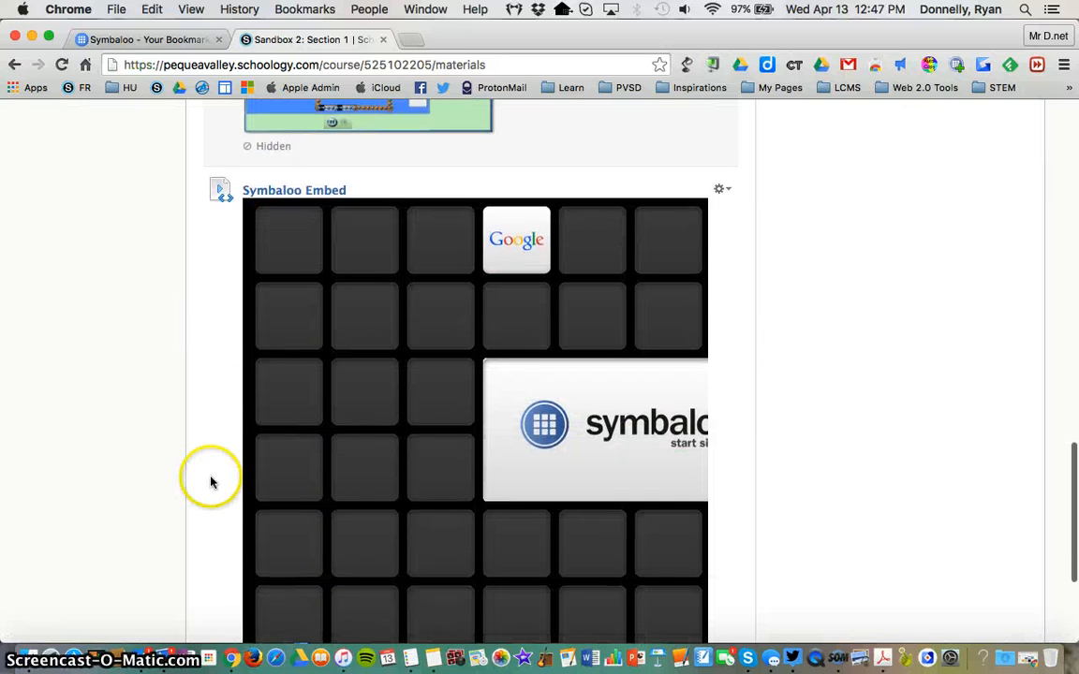
scroll(358, 361, "down", 3)
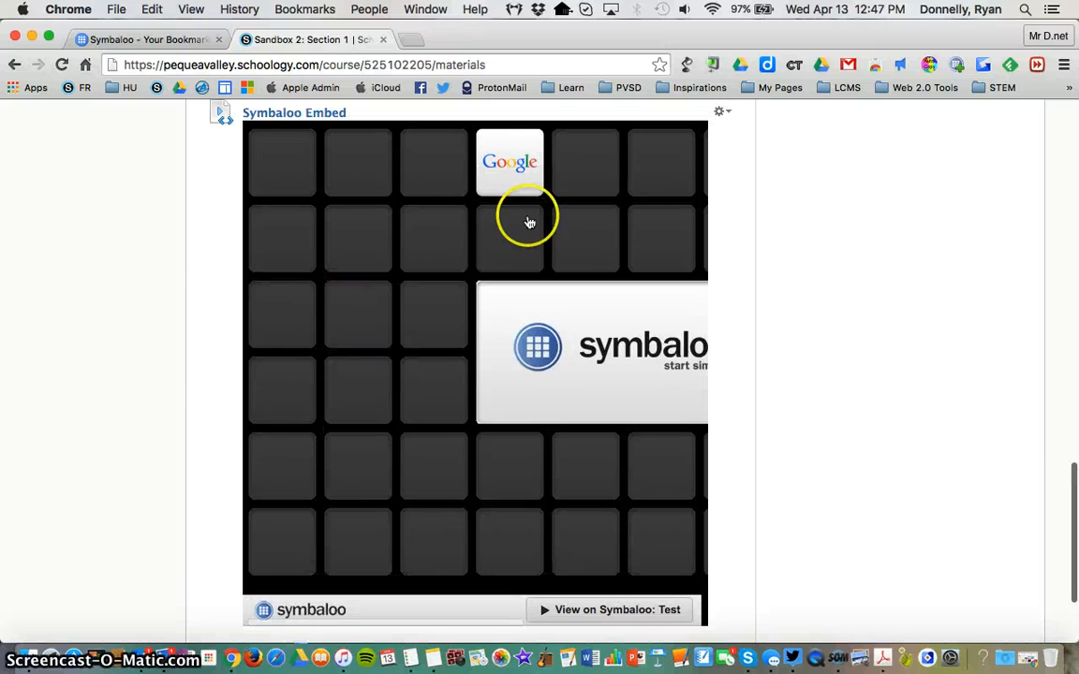
scroll(170, 255, "up", 8)
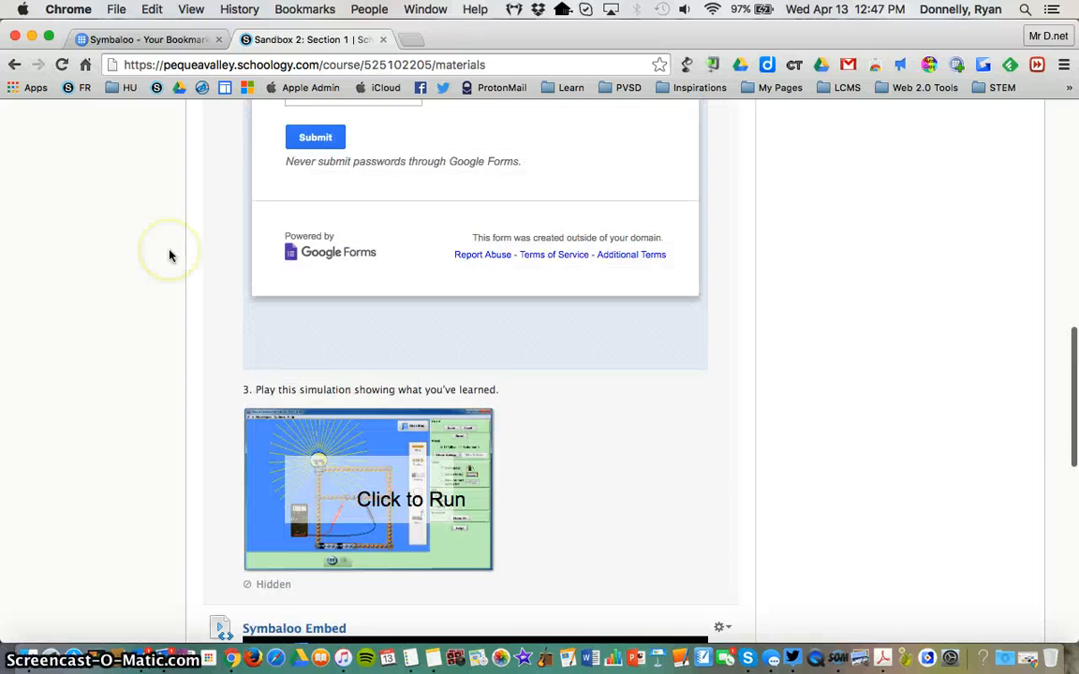
Step: Start a new page in the course materials and title it Symbaloo Webmix and Directions
scroll(169, 255, "up", 10)
left_click(241, 219)
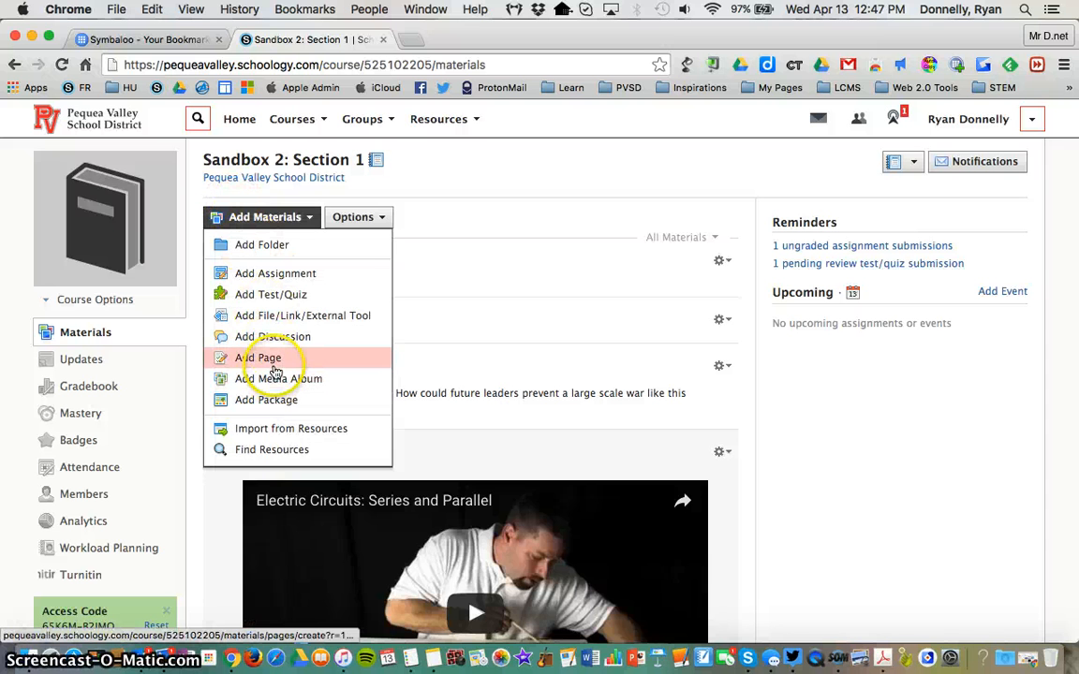
left_click(266, 363)
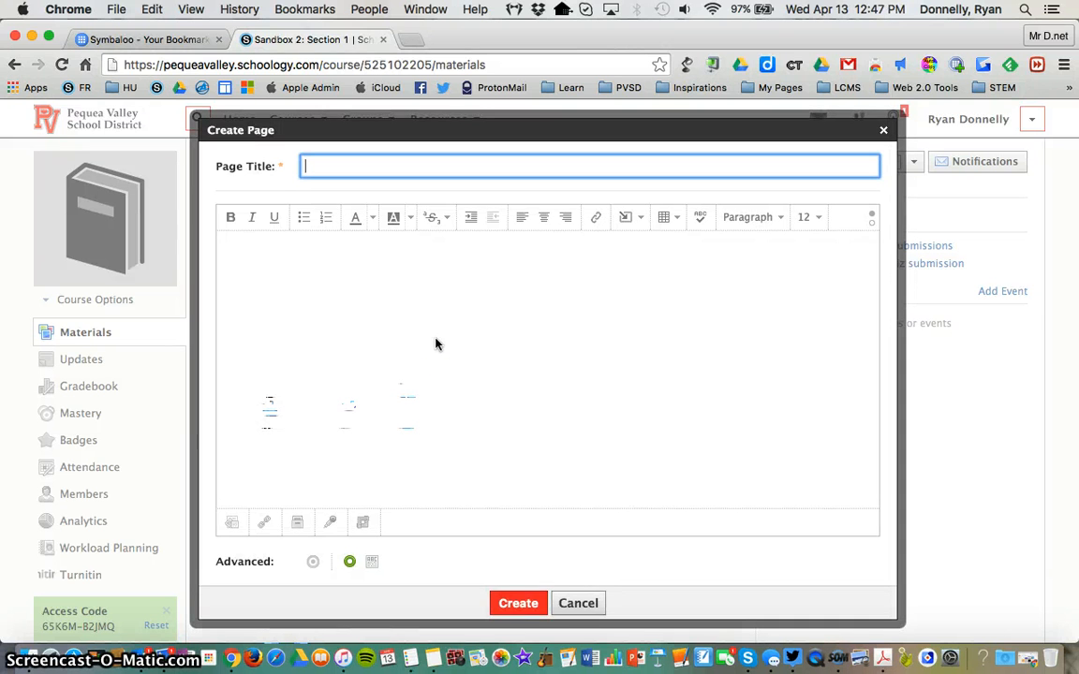
type("Symbaloo")
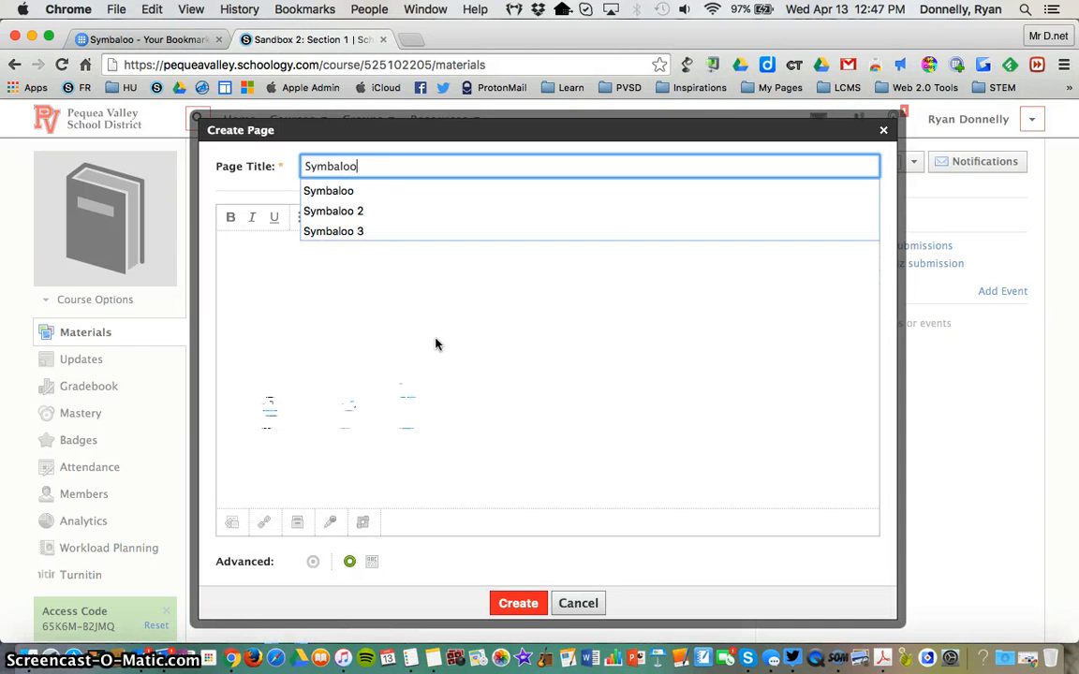
type(" Webn")
key("BackSpace")
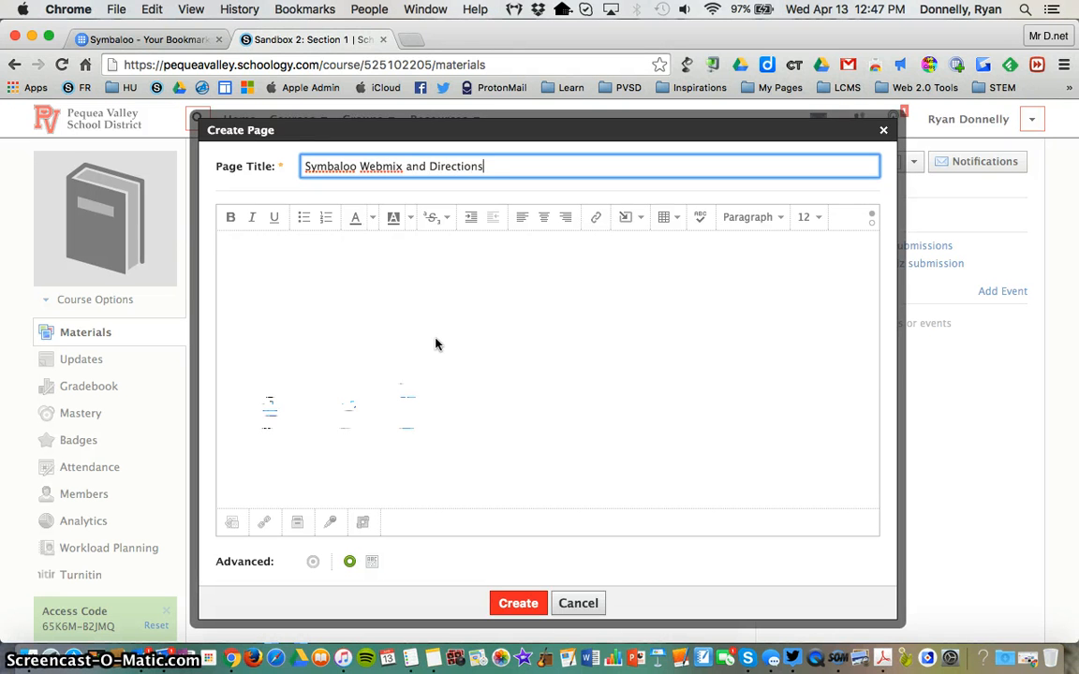
Step: Insert the copied webmix embed code into the page body as media from the web
left_click(503, 318)
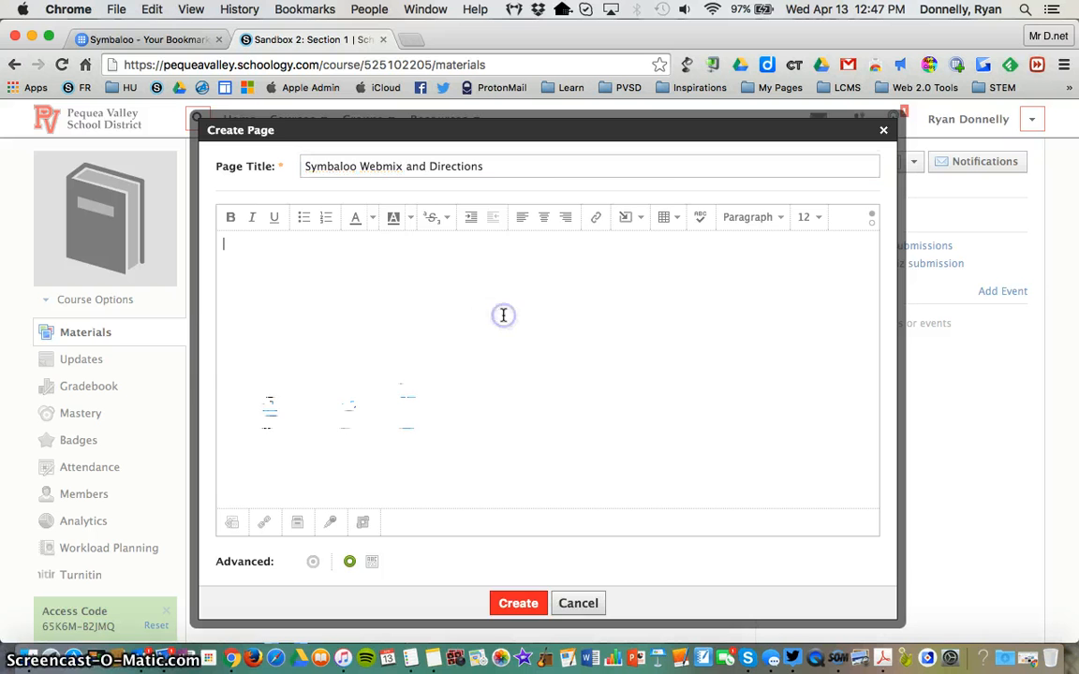
left_click(630, 225)
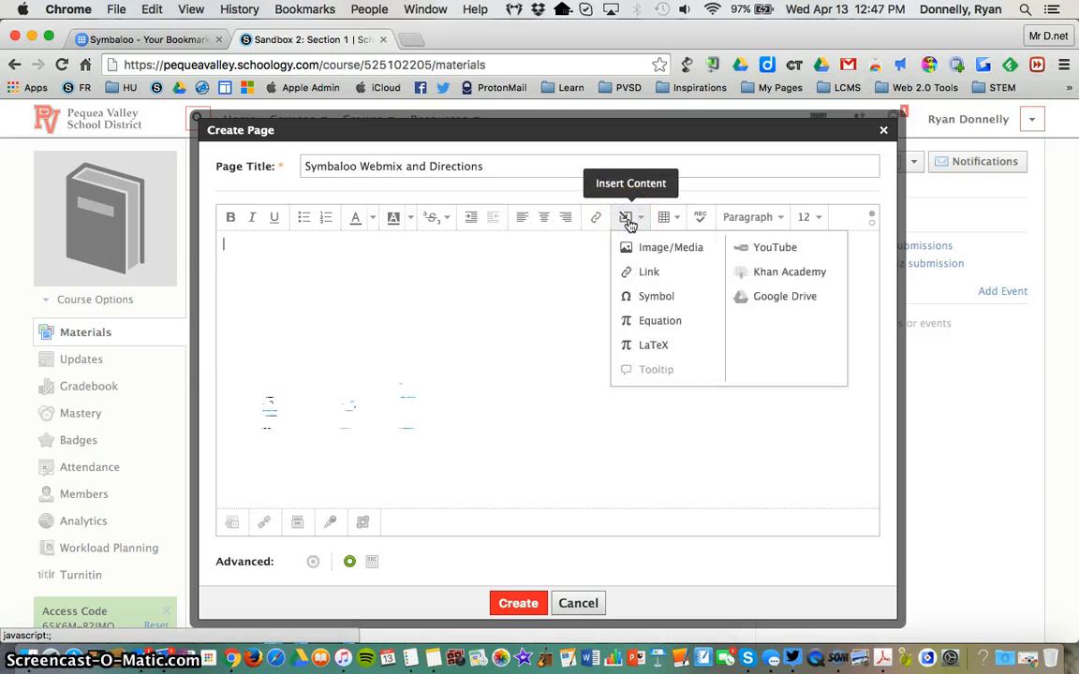
left_click(678, 251)
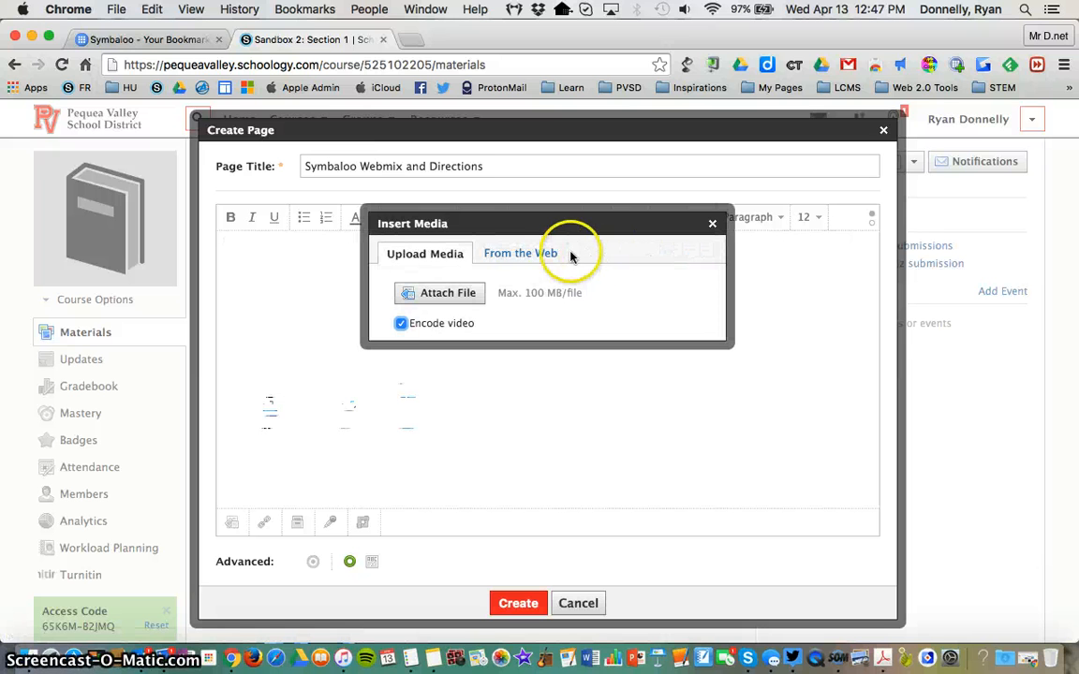
left_click(516, 259)
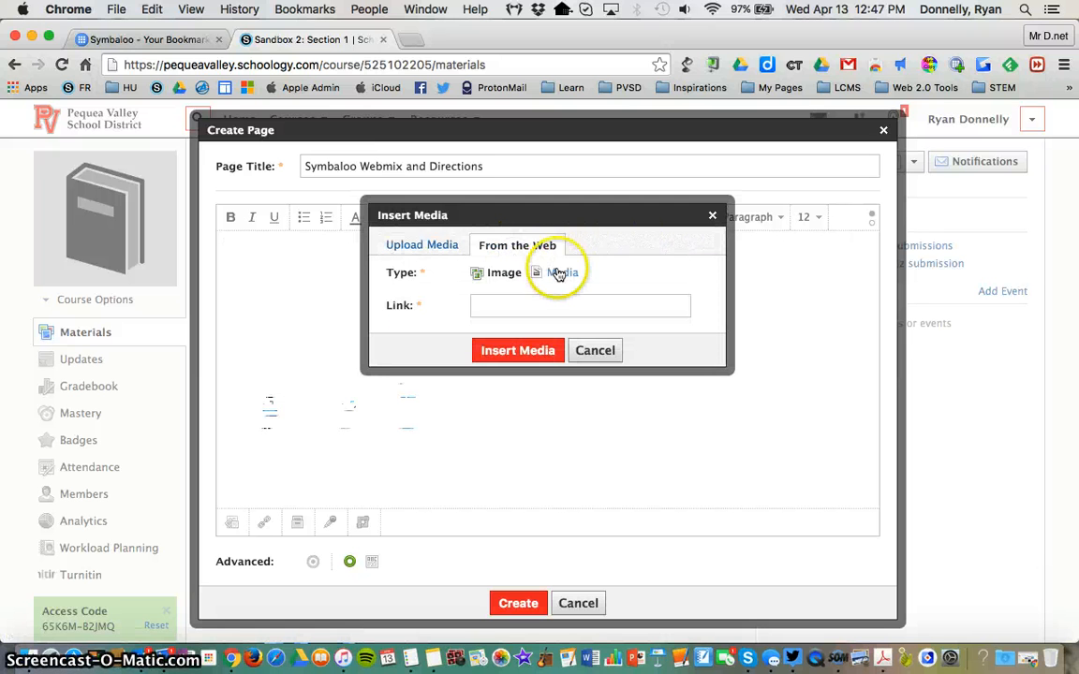
left_click(559, 279)
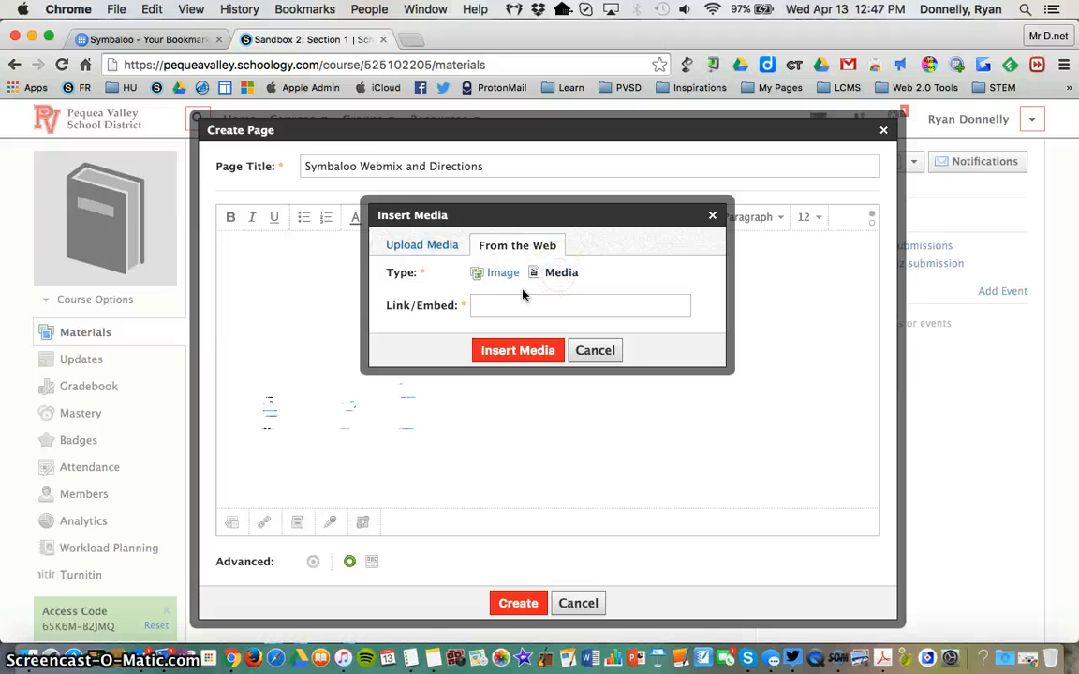
left_click(511, 303)
key("super+v")
left_click(518, 350)
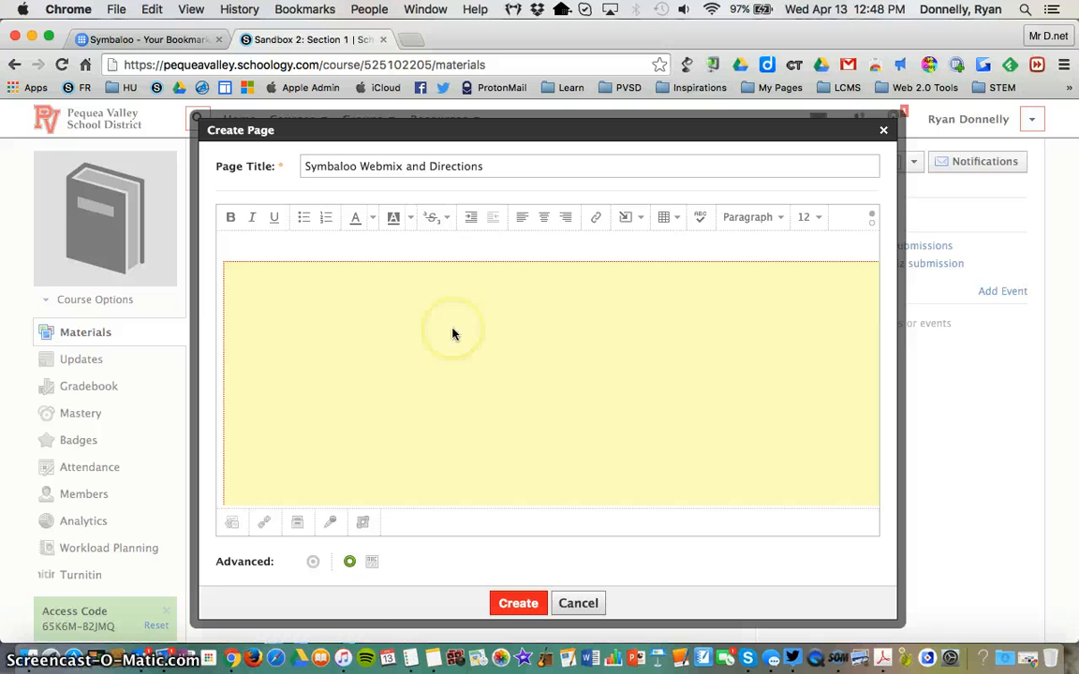
Step: Set the Symbaloo Webmix and Directions page to display inline and create it
left_click(373, 563)
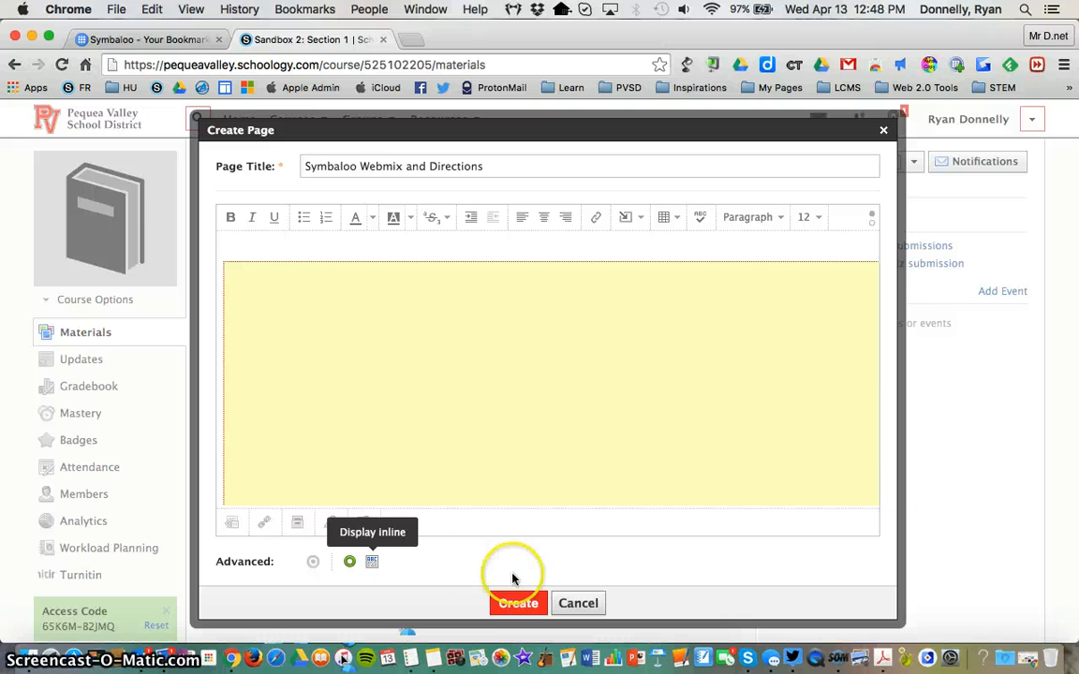
left_click(518, 603)
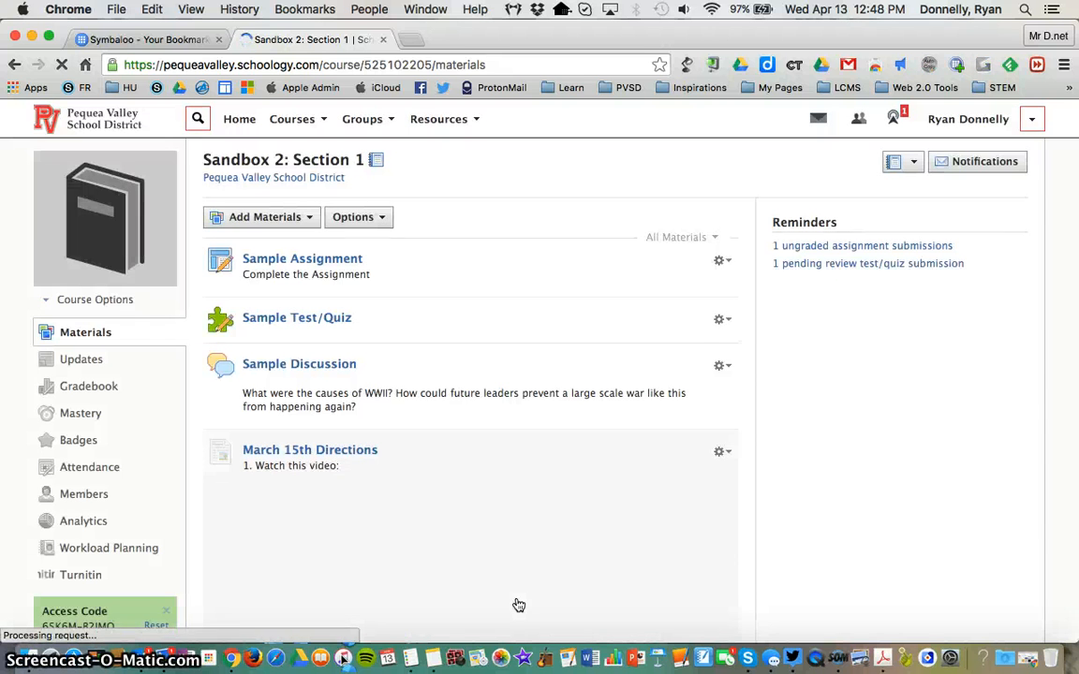
Step: Examine how the embedded webmix displays inline under Symbaloo Webmix and Directions in the course materials
scroll(749, 326, "down", 6)
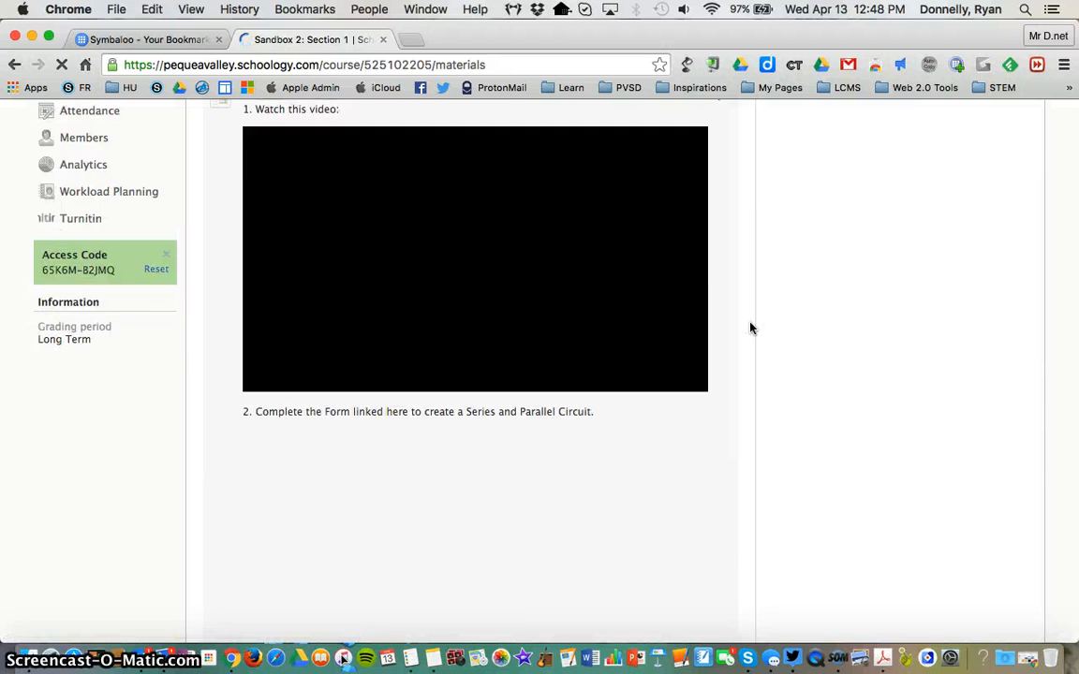
scroll(749, 328, "down", 10)
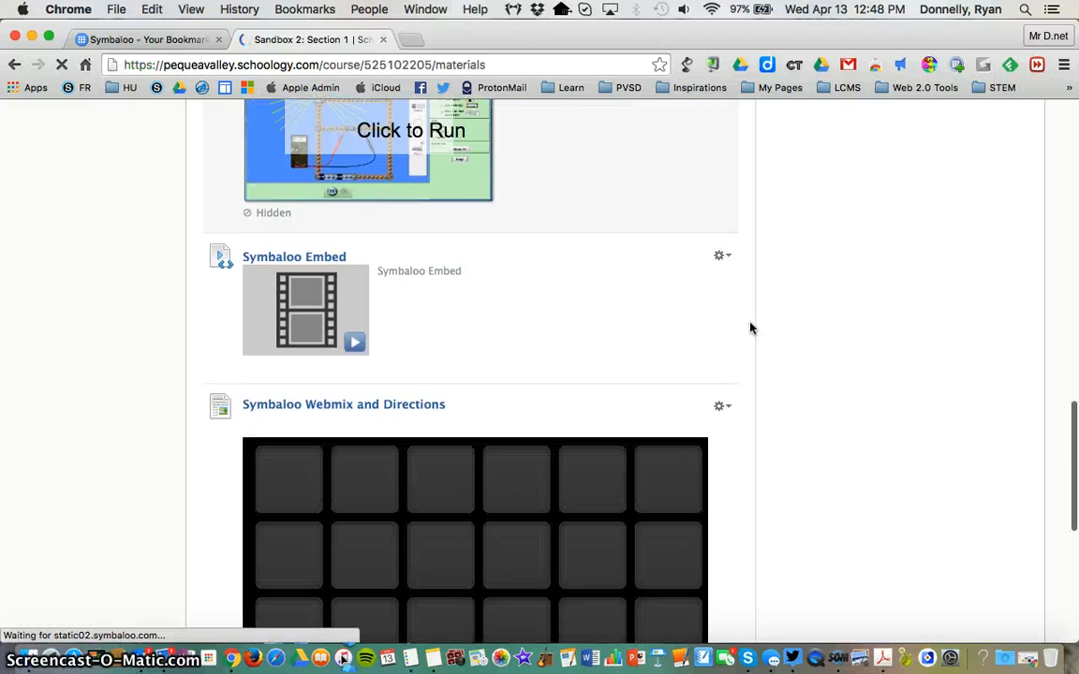
scroll(749, 328, "down", 2)
left_click(464, 345)
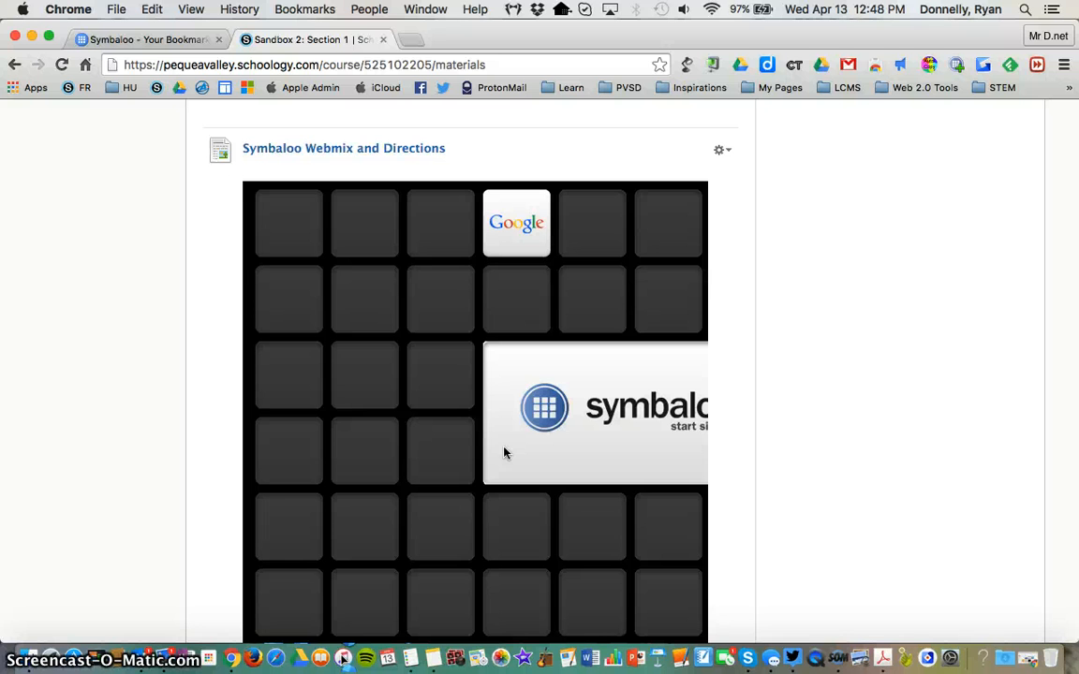
left_click(191, 380)
scroll(216, 333, "down", 5)
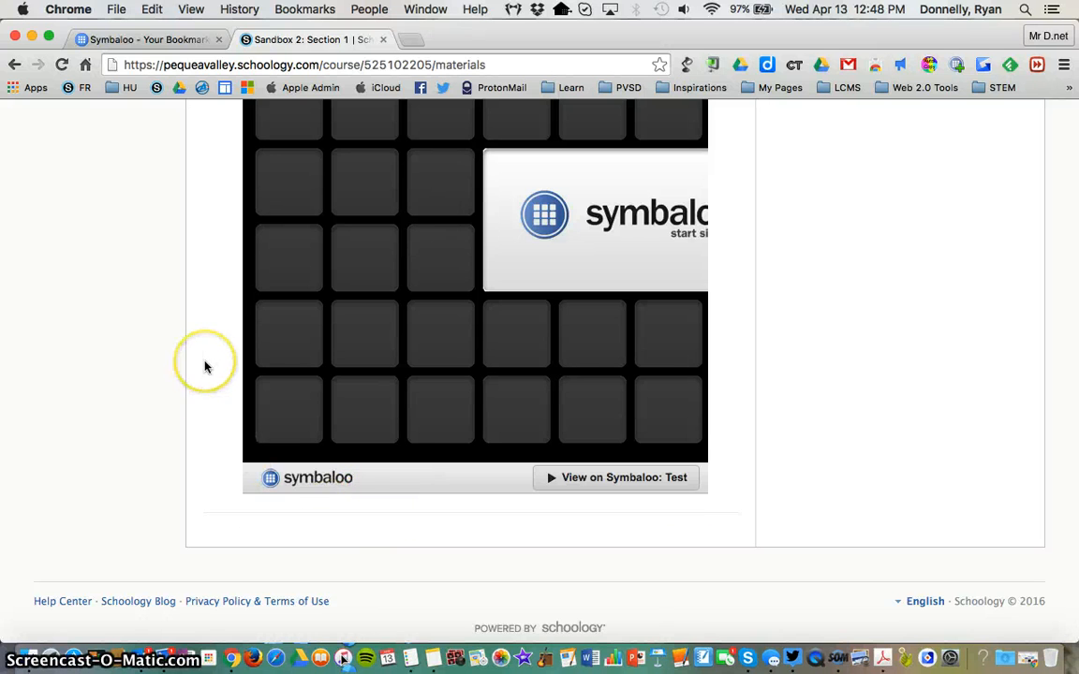
scroll(206, 367, "up", 5)
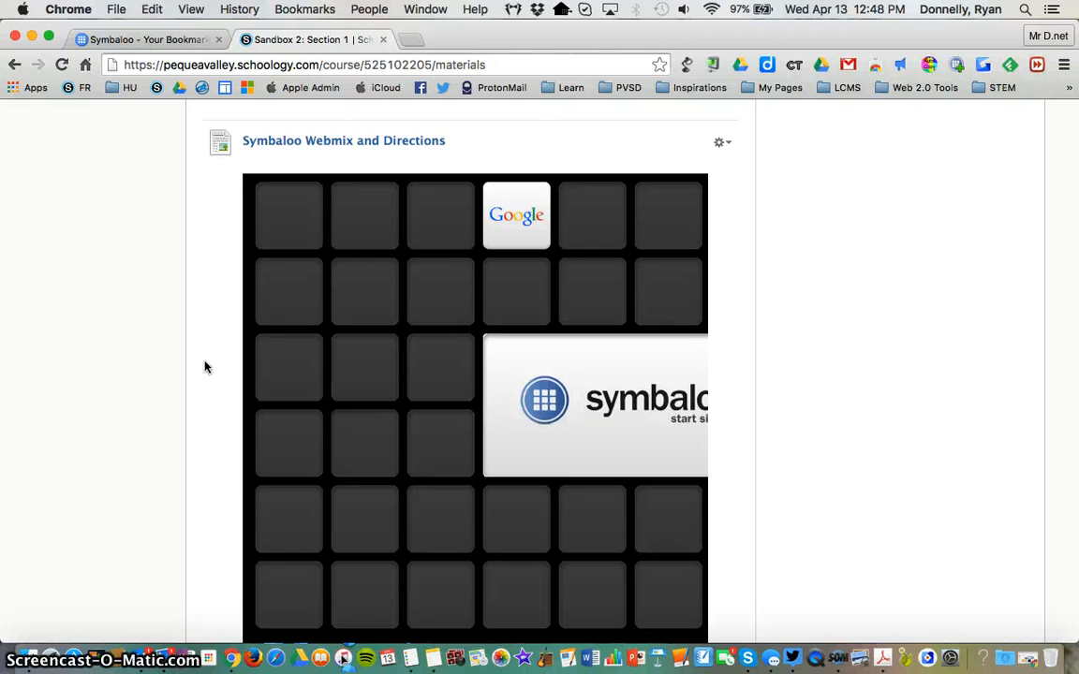